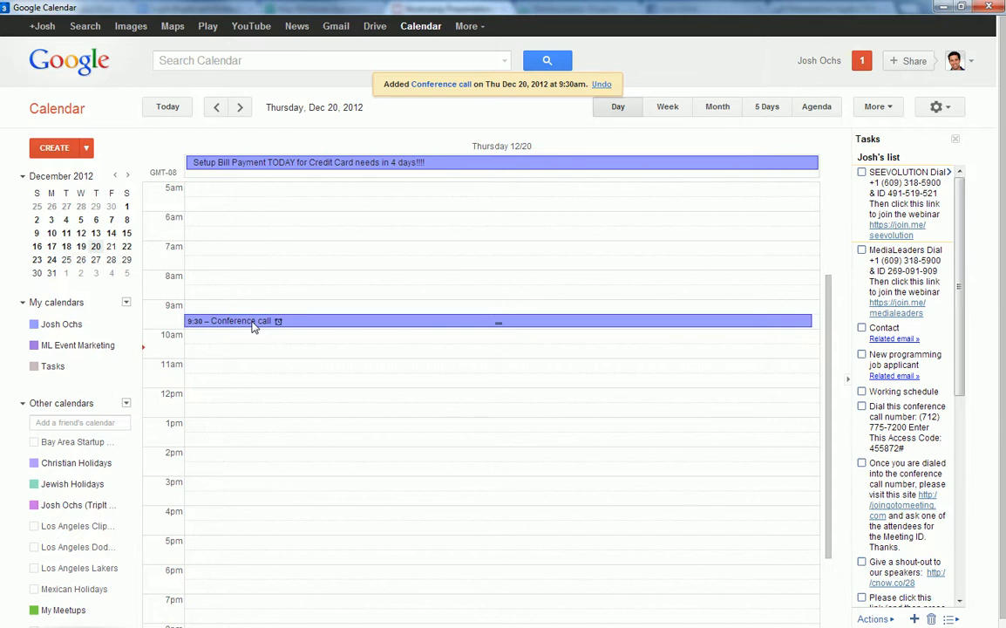
# Open the Conference call event on Thursday, December 20, 9:30–10:00am in Day view.
pyautogui.click(254, 324)
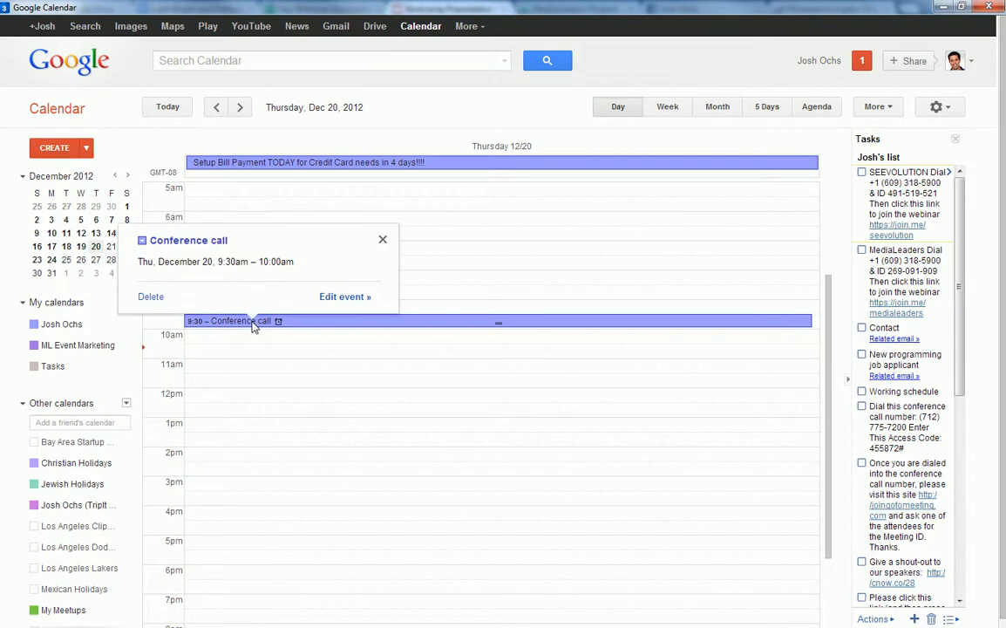
pyautogui.click(327, 297)
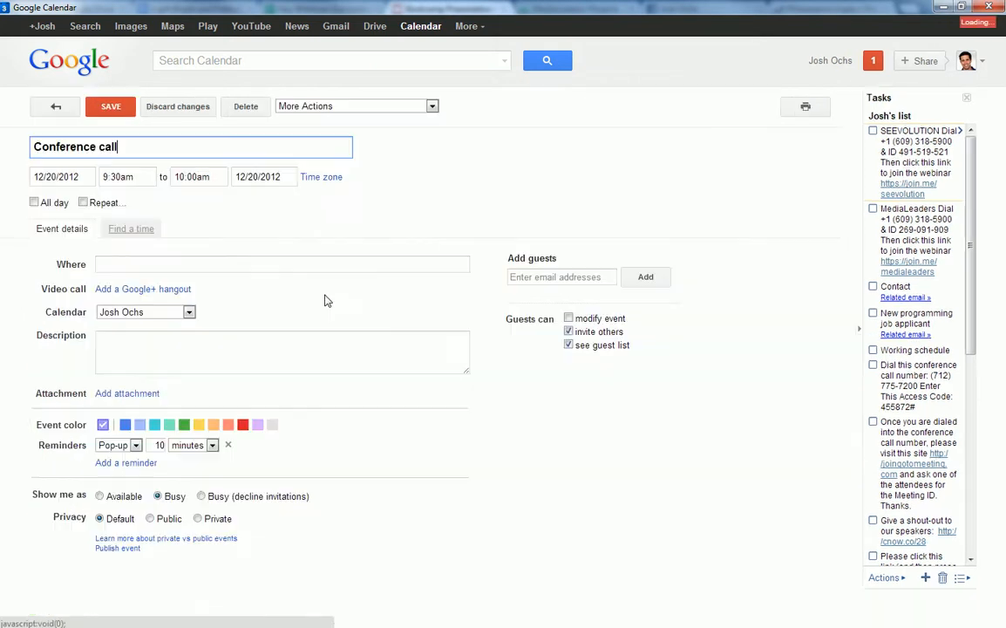
pyautogui.click(202, 361)
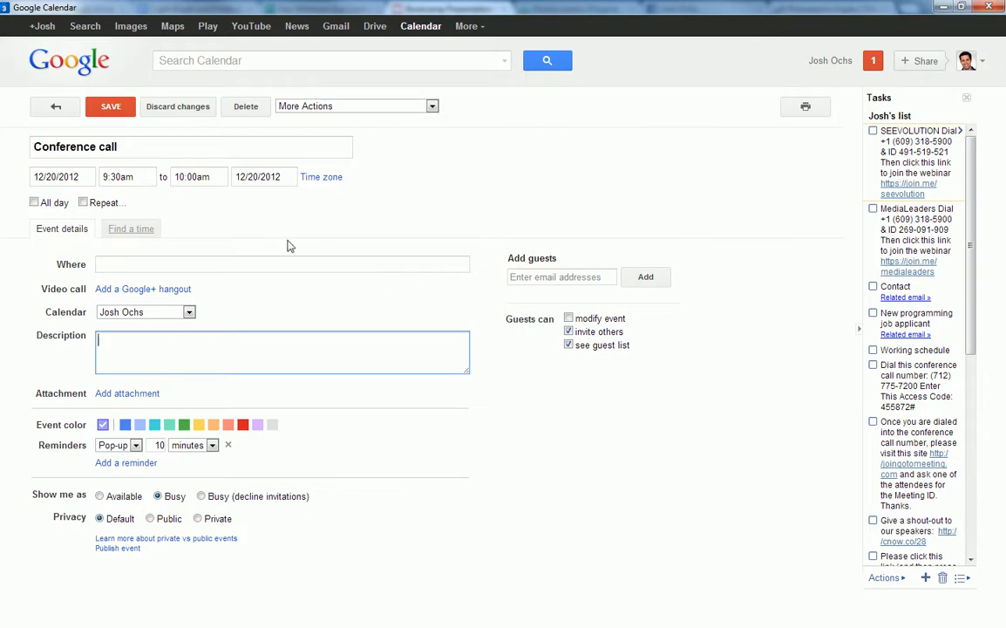
pyautogui.click(516, 277)
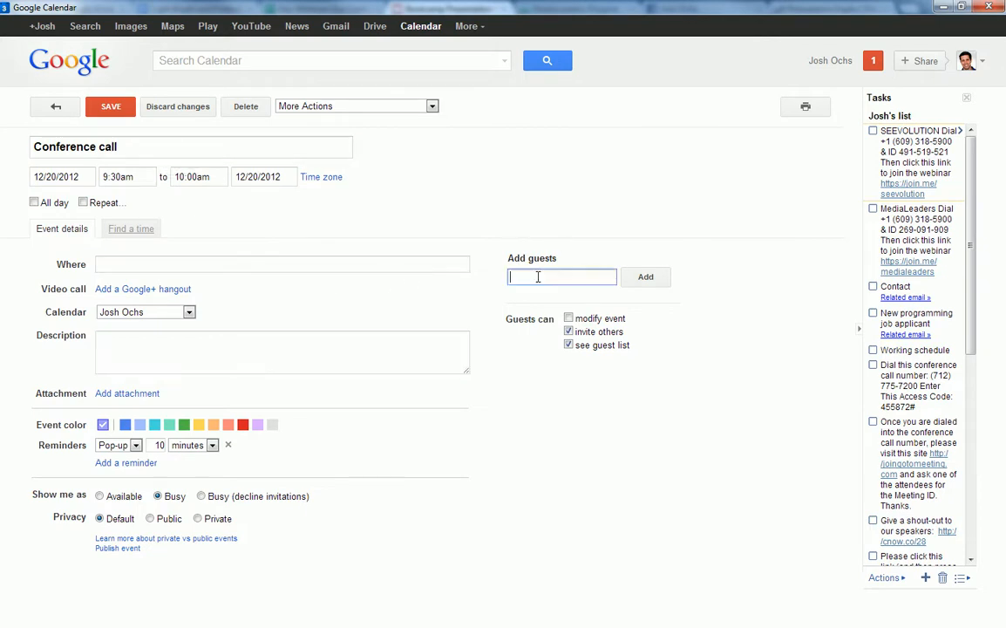
pyautogui.click(145, 148)
pyautogui.click(173, 260)
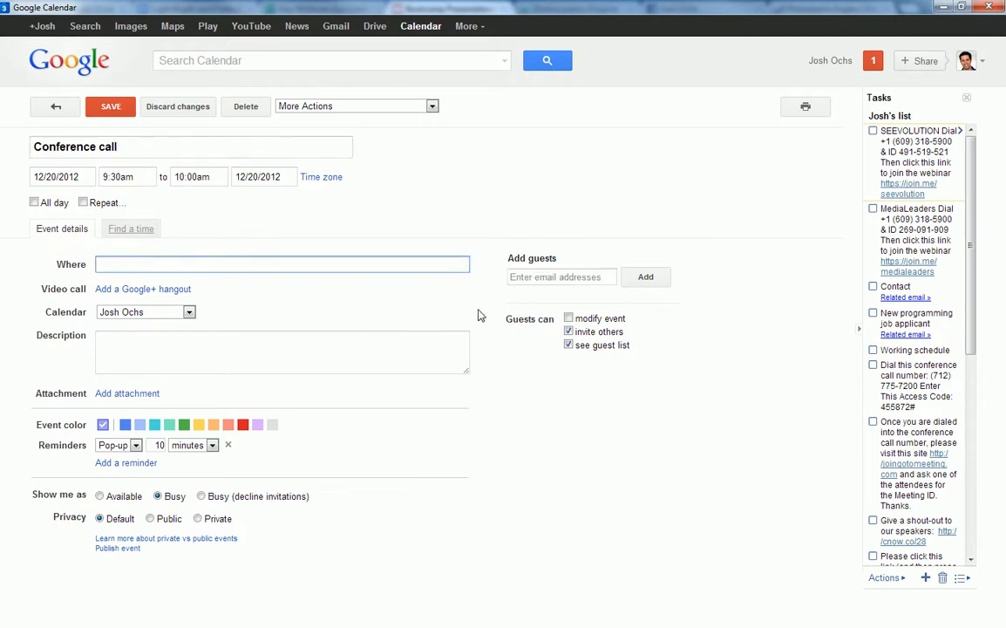
pyautogui.click(151, 145)
pyautogui.moveTo(155, 144); pyautogui.dragTo(198, 152)
pyautogui.click(49, 147)
pyautogui.click(196, 149)
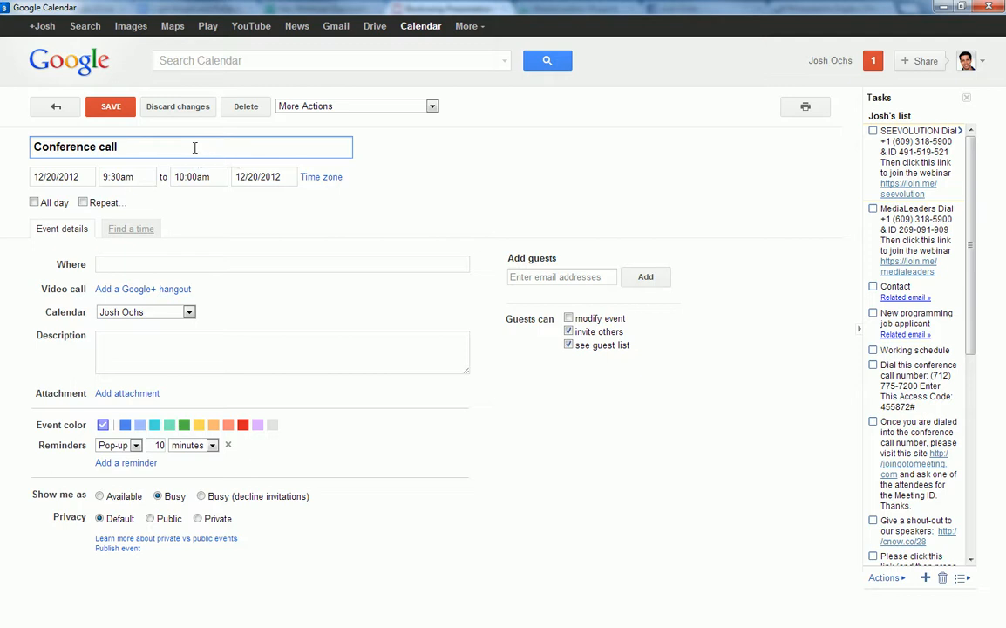
# Clear the event title, select the dial-in task text, and minimize the calendar window.
pyautogui.moveTo(195, 148); pyautogui.dragTo(27, 147)
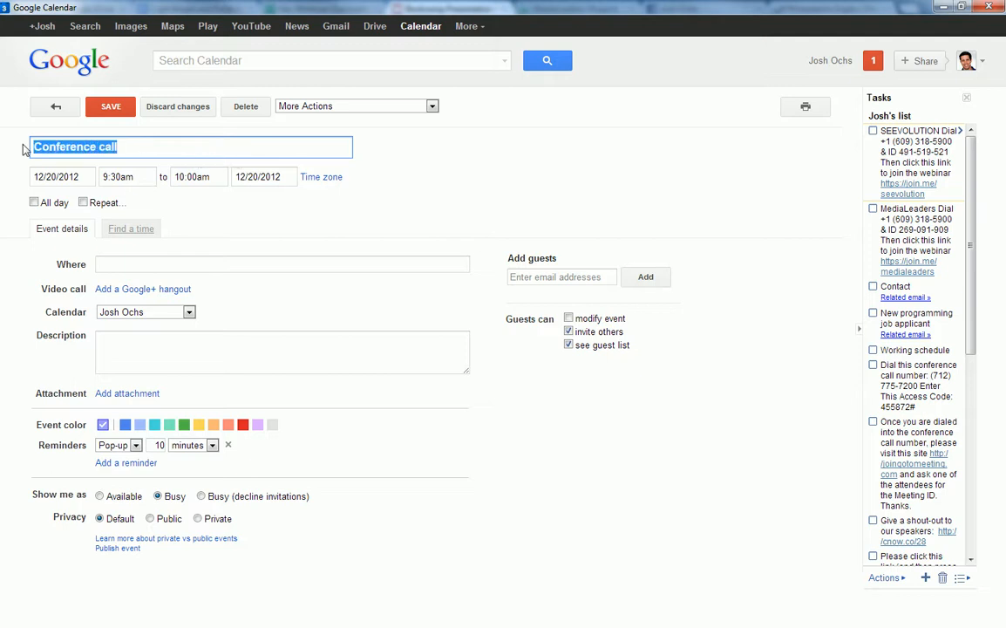
pyautogui.press('BackSpace')
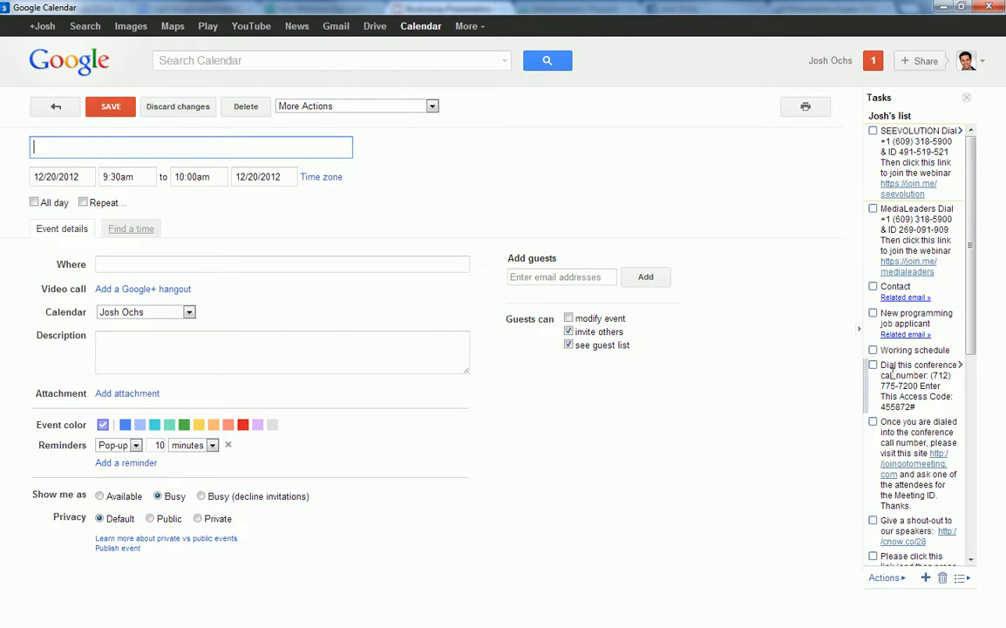
pyautogui.moveTo(882, 365); pyautogui.dragTo(940, 405)
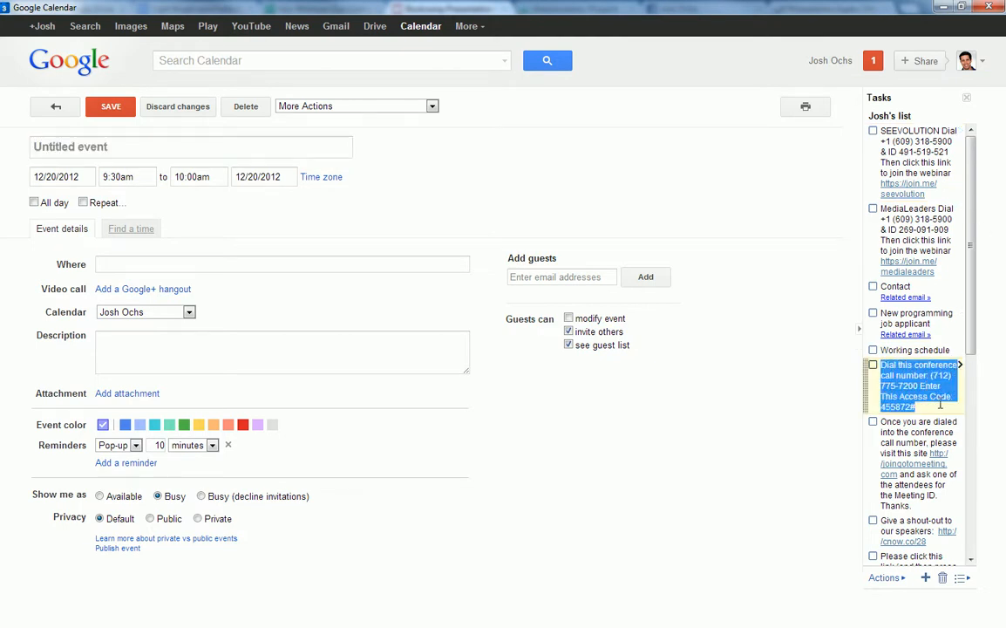
pyautogui.click(942, 7)
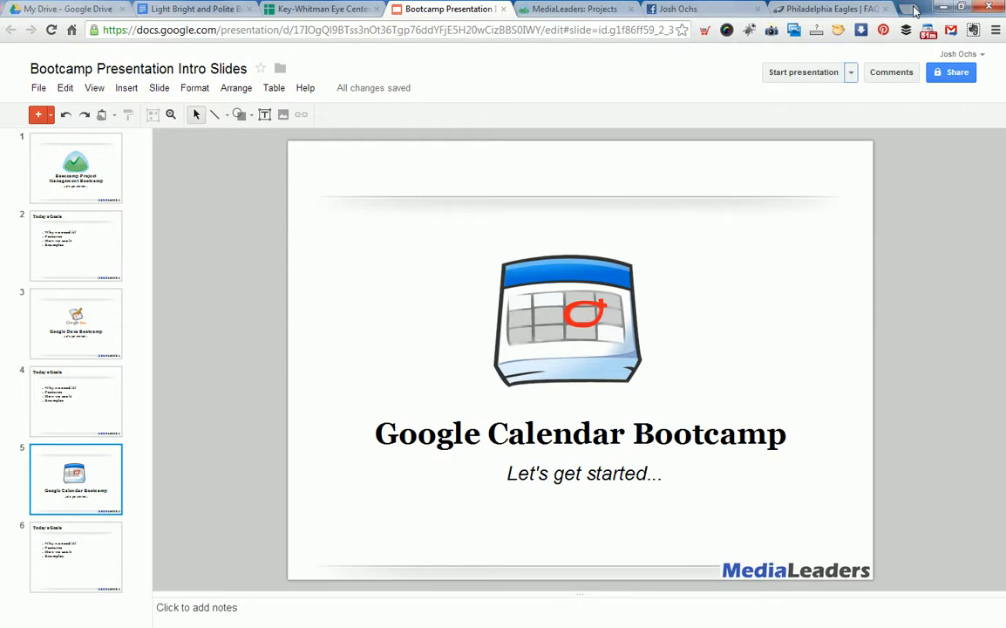
# Search Google for 'free conference call' in a new tab and open the Free Conference Call site.
pyautogui.click(910, 9)
pyautogui.write('free conference call')
pyautogui.press('Return')
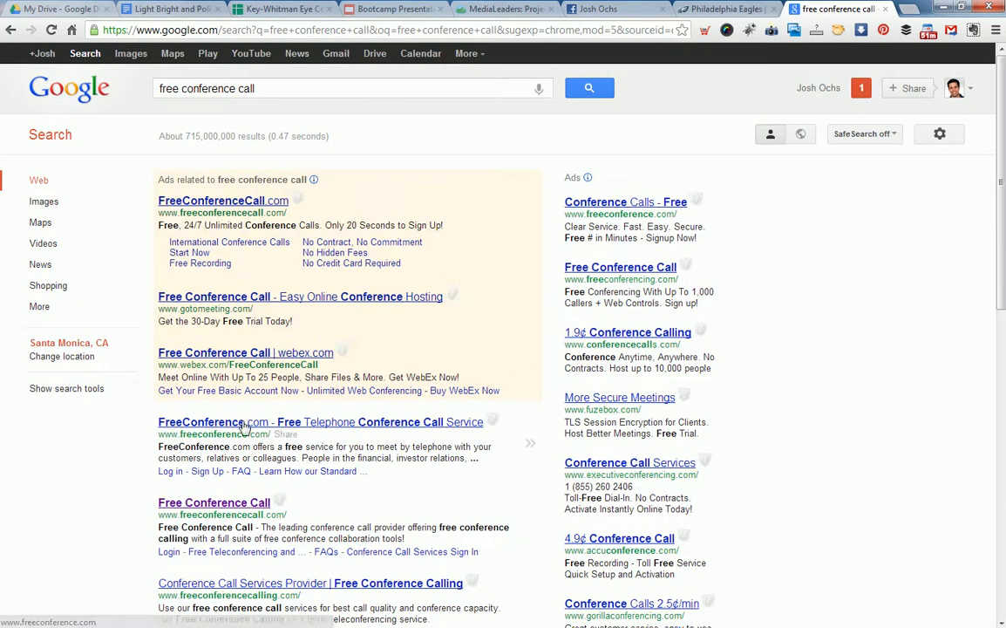
pyautogui.click(246, 421)
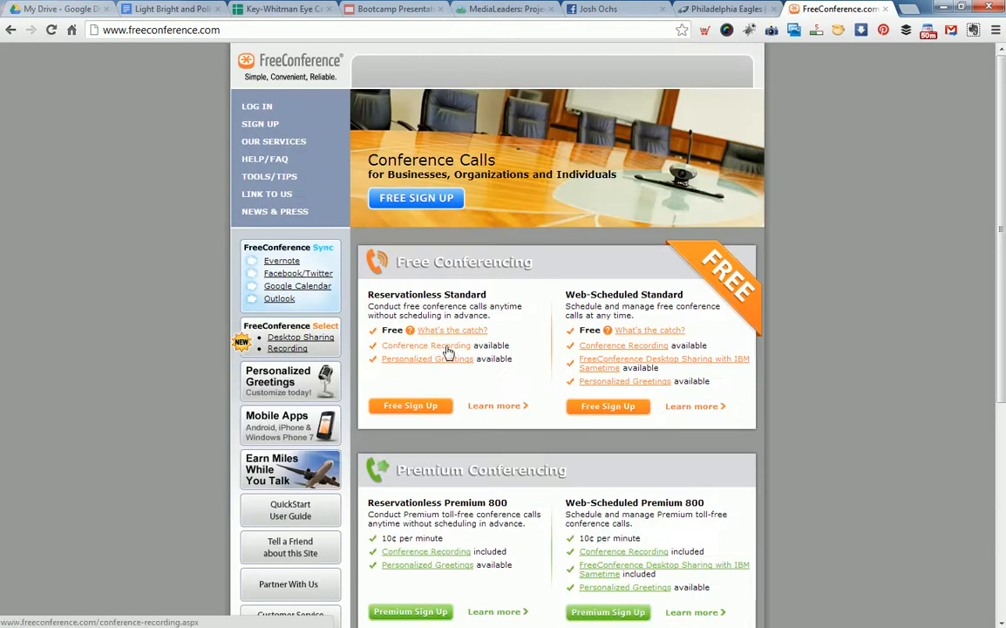
pyautogui.click(11, 29)
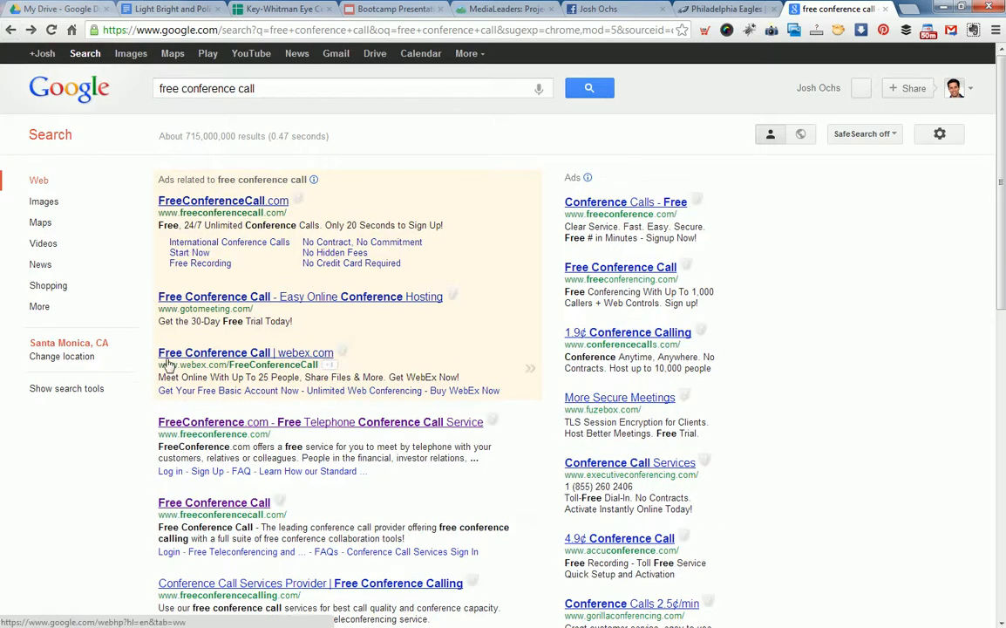
pyautogui.click(215, 506)
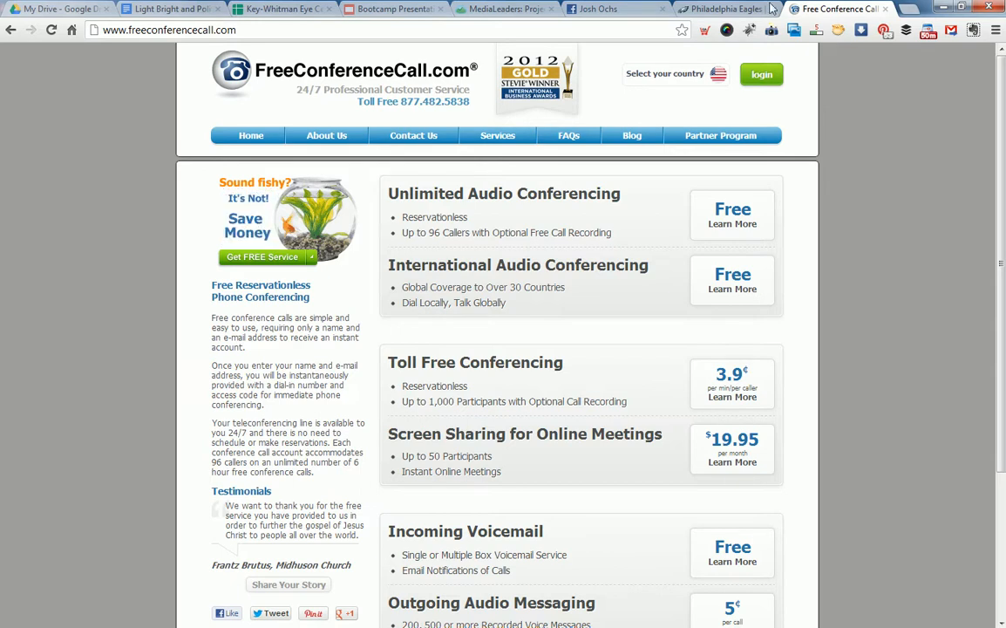
# Return to the untitled event's editing page for 12/20/2012, 9:30–10:00am.
pyautogui.click(744, 8)
pyautogui.click(837, 8)
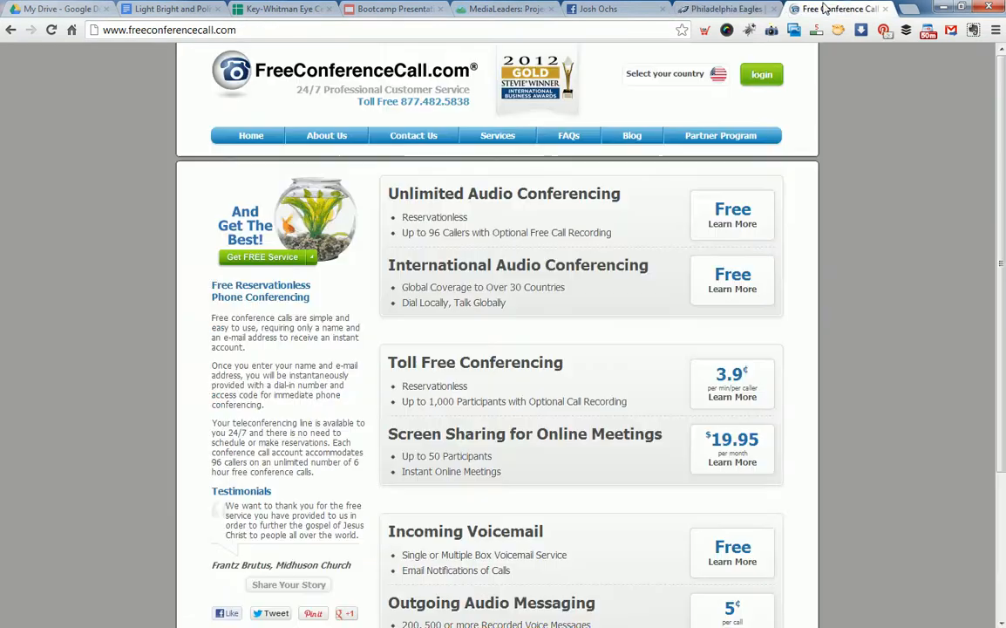
pyautogui.click(942, 8)
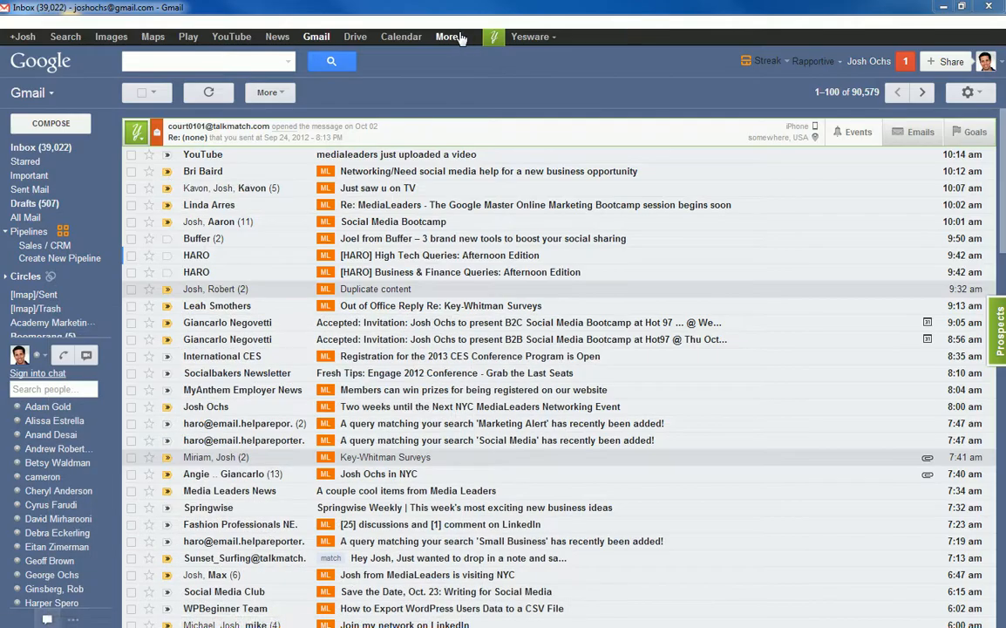
pyautogui.click(944, 8)
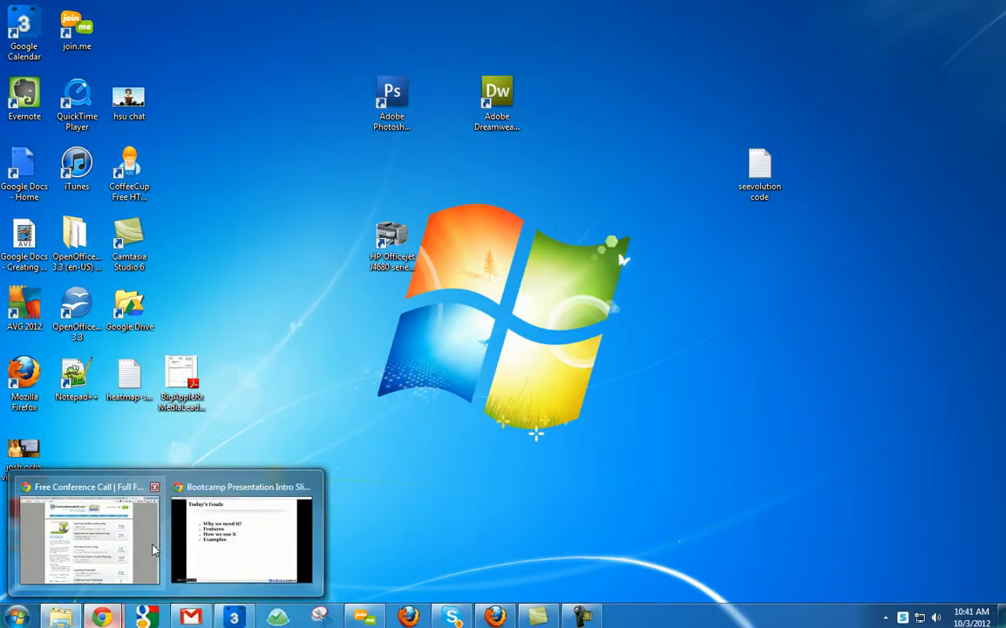
pyautogui.click(108, 546)
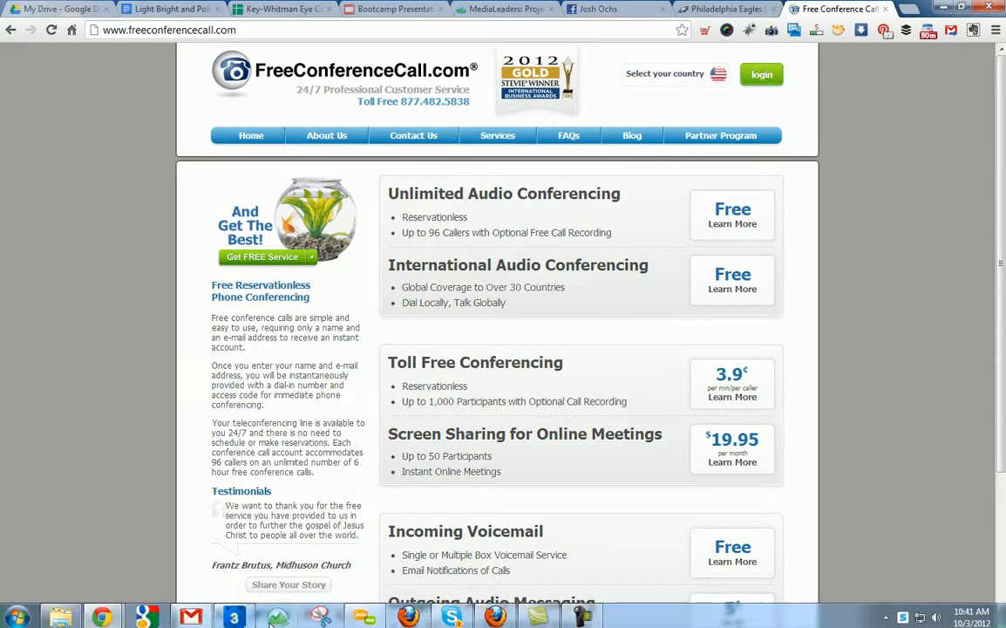
pyautogui.click(235, 616)
# Copy the dial-in task text and paste it into the Where field.
pyautogui.click(243, 263)
pyautogui.click(912, 378)
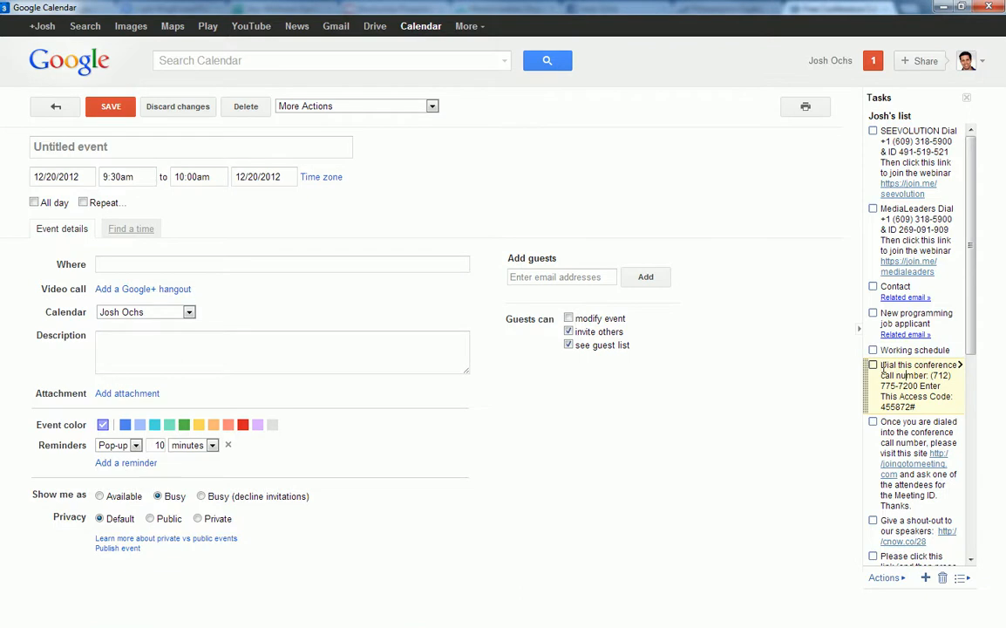
pyautogui.moveTo(882, 365); pyautogui.dragTo(931, 405)
pyautogui.hotkey('ctrl', 'c')
pyautogui.click(299, 262)
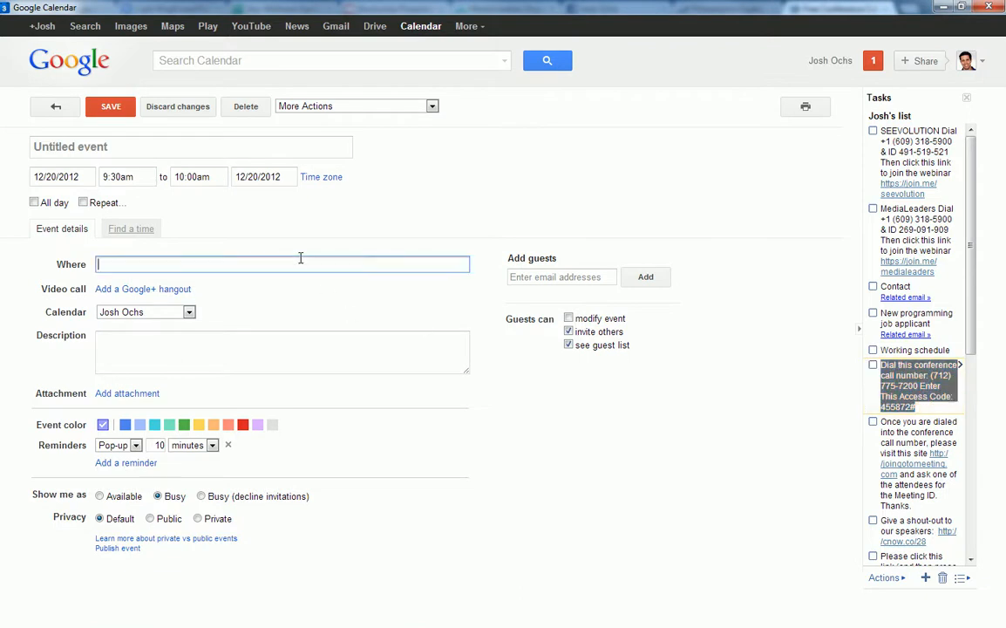
pyautogui.hotkey('ctrl', 'v')
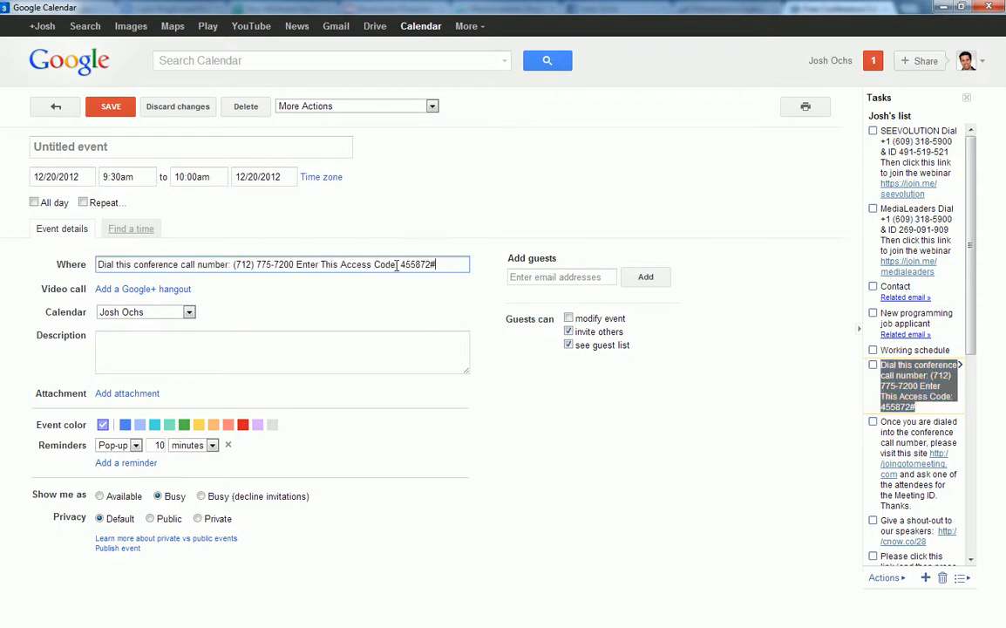
# Replace the phone number and access code in the Where text with placeholder characters.
pyautogui.moveTo(400, 264); pyautogui.dragTo(454, 270)
pyautogui.press('BackSpace')
pyautogui.moveTo(98, 264); pyautogui.dragTo(407, 267)
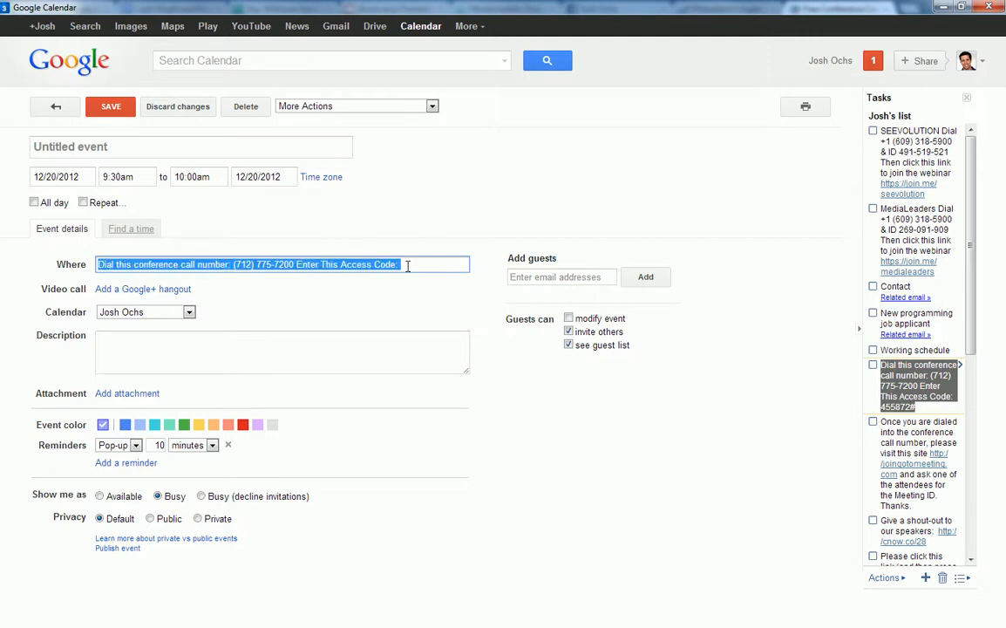
pyautogui.click(407, 267)
pyautogui.moveTo(234, 264); pyautogui.dragTo(297, 269)
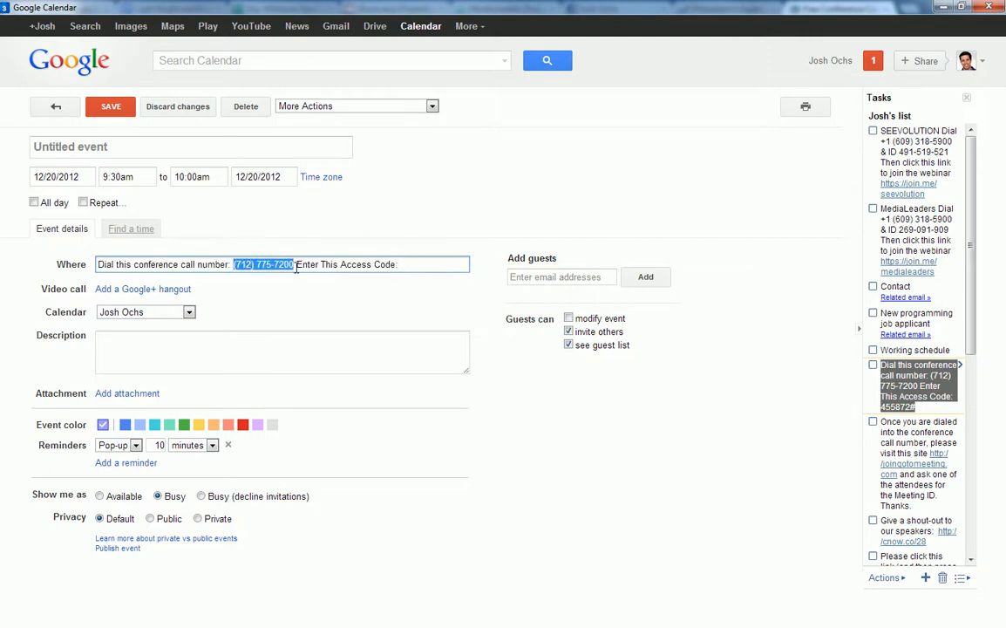
pyautogui.write('4a;lskjdf')
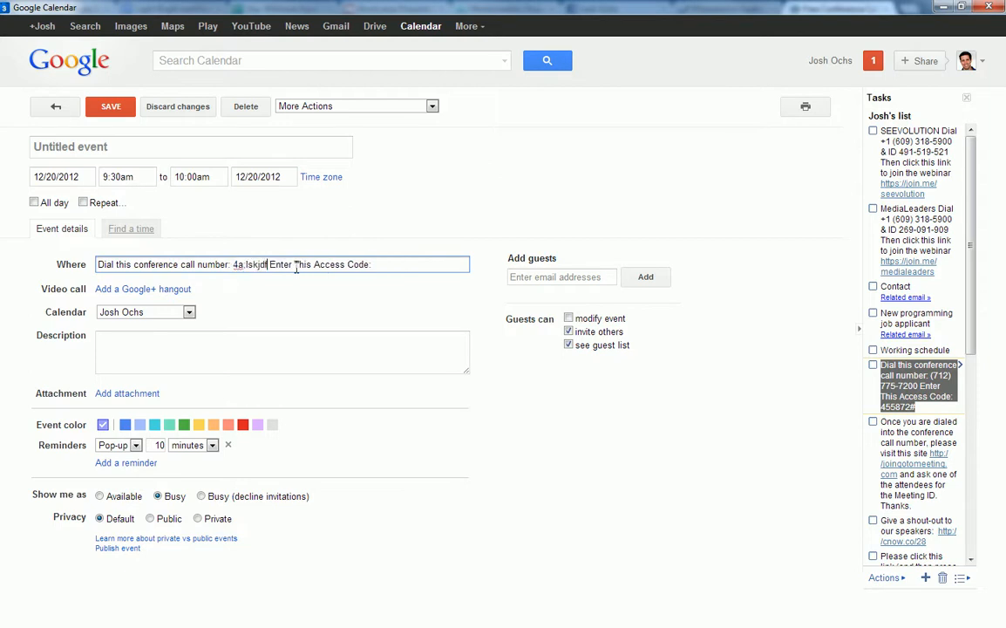
pyautogui.click(419, 264)
pyautogui.write('asdfasdfasd')
pyautogui.click(100, 265)
pyautogui.moveTo(438, 264); pyautogui.dragTo(36, 264)
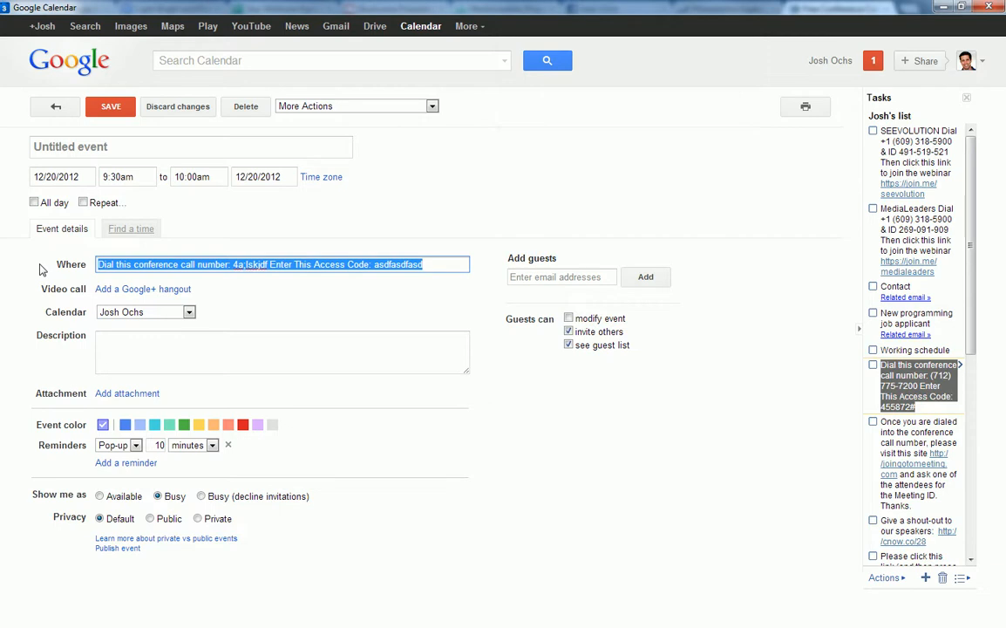
# Replace the Where text with a note that the host will dial the guest's cell number.
pyautogui.write('Josh ')
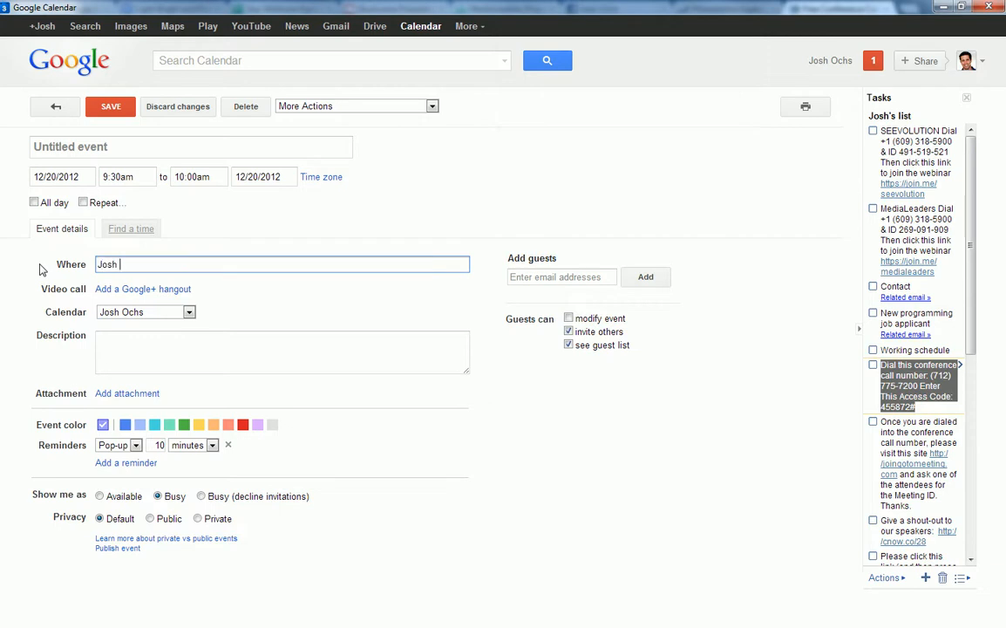
pyautogui.write('to dial Bill on y')
pyautogui.write('o')
pyautogui.press('BackSpace')
pyautogui.press('BackSpace')
pyautogui.write('his cell at ')
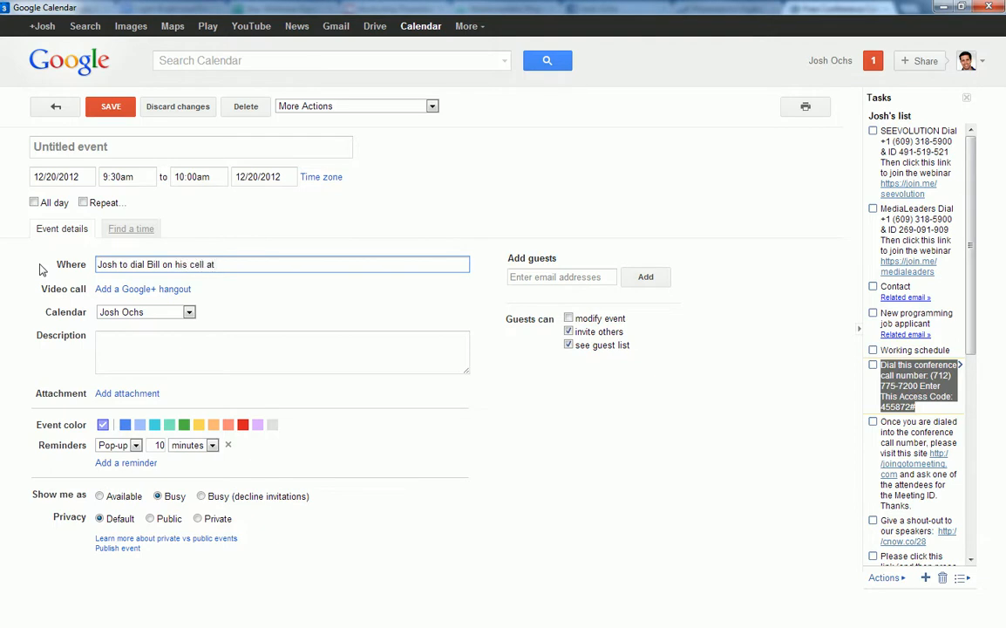
pyautogui.write('555-555-5555')
pyautogui.moveTo(101, 264); pyautogui.dragTo(273, 264)
pyautogui.click(273, 264)
pyautogui.click(151, 149)
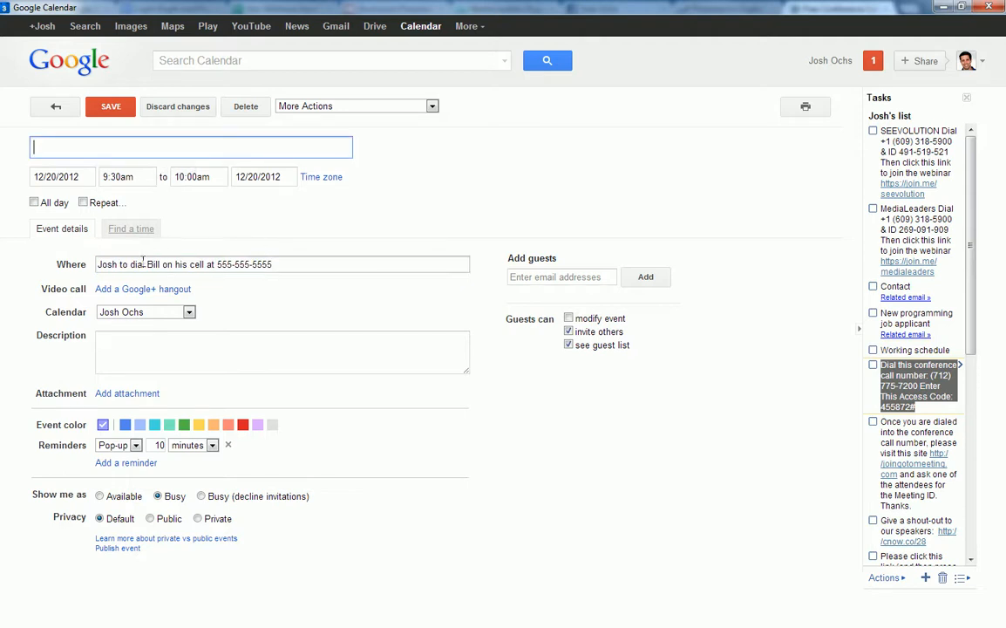
# Title the event as a conf call between the ABC Co and MediaLeaders contacts about social media ideas for ABC Co.
pyautogui.click(288, 266)
pyautogui.click(157, 150)
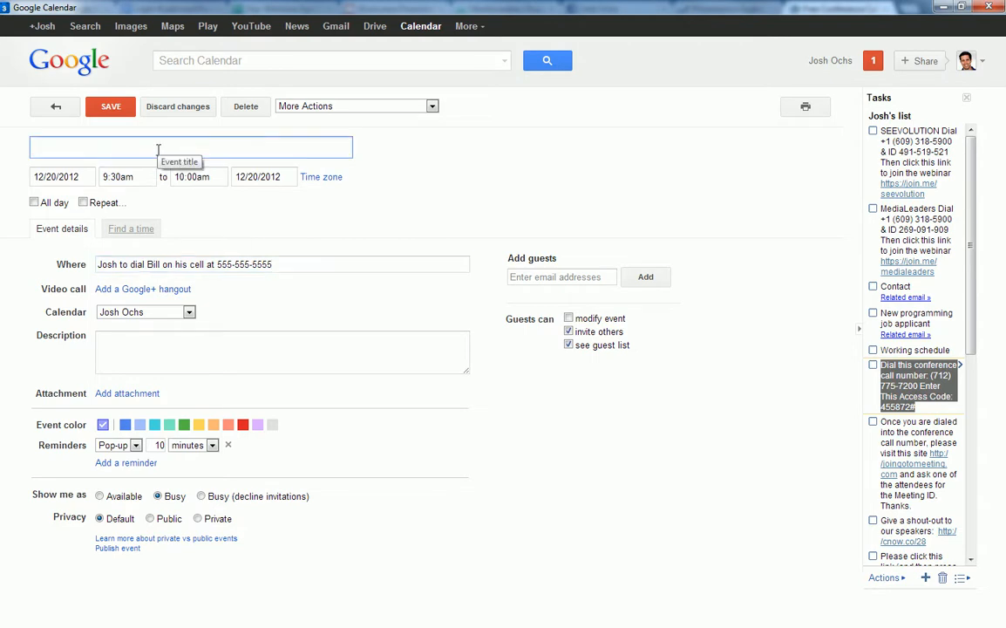
pyautogui.press('BackSpace')
pyautogui.press('BackSpace')
pyautogui.press('BackSpace')
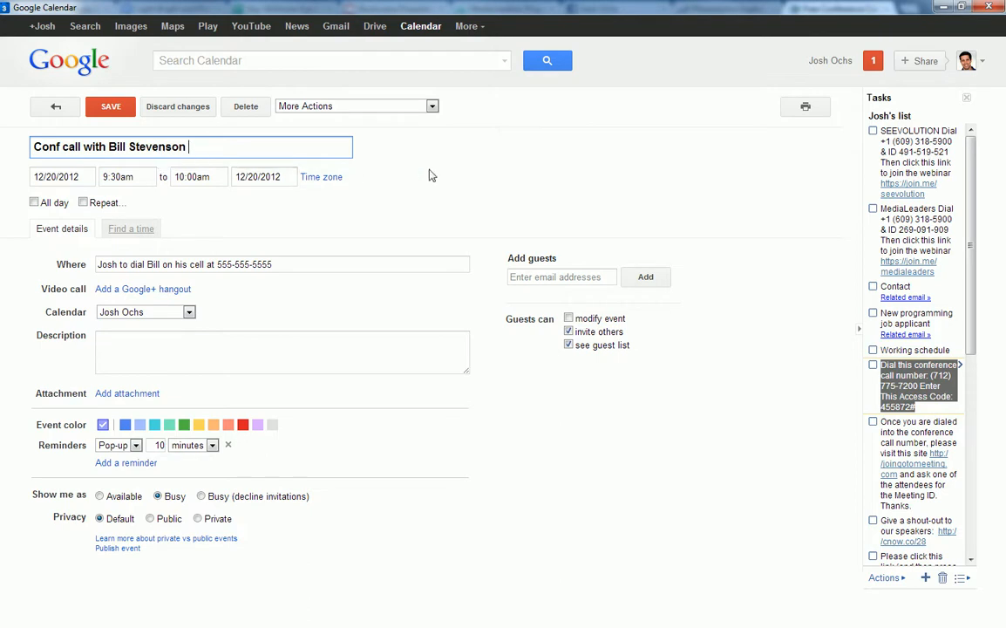
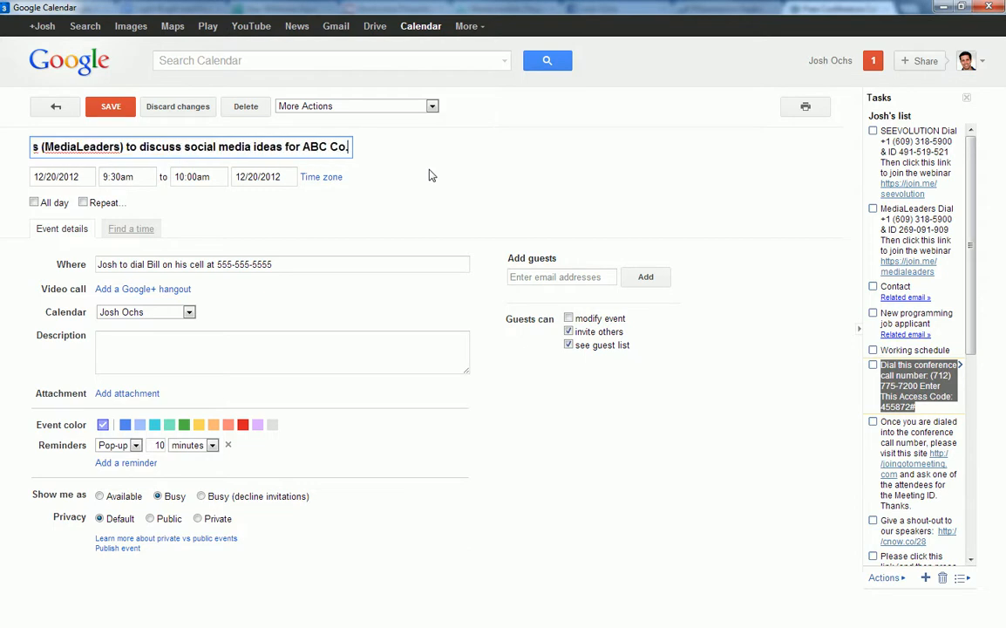
pyautogui.moveTo(353, 150); pyautogui.dragTo(5, 148)
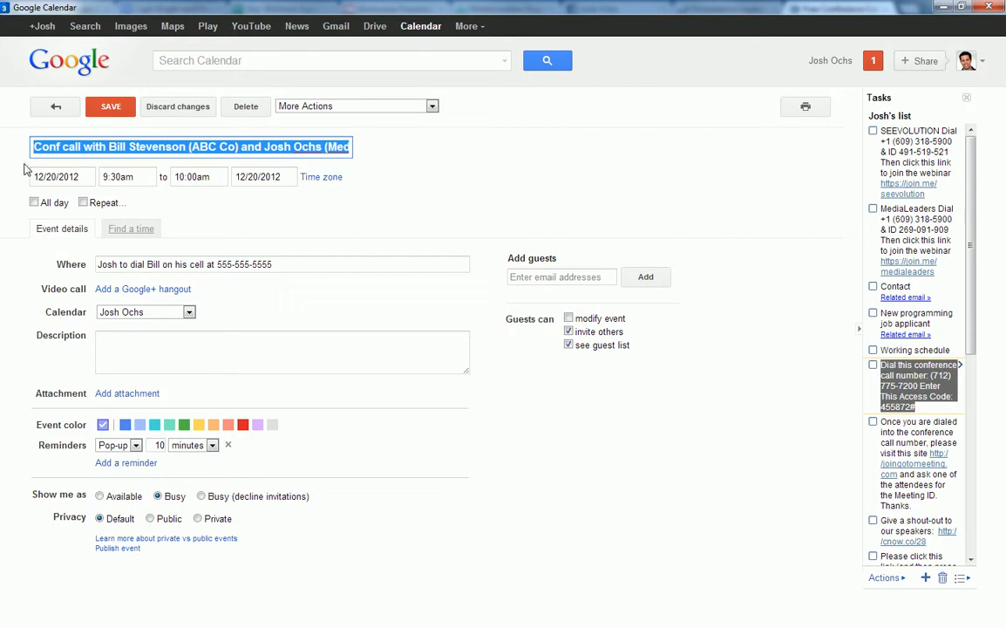
pyautogui.click(25, 159)
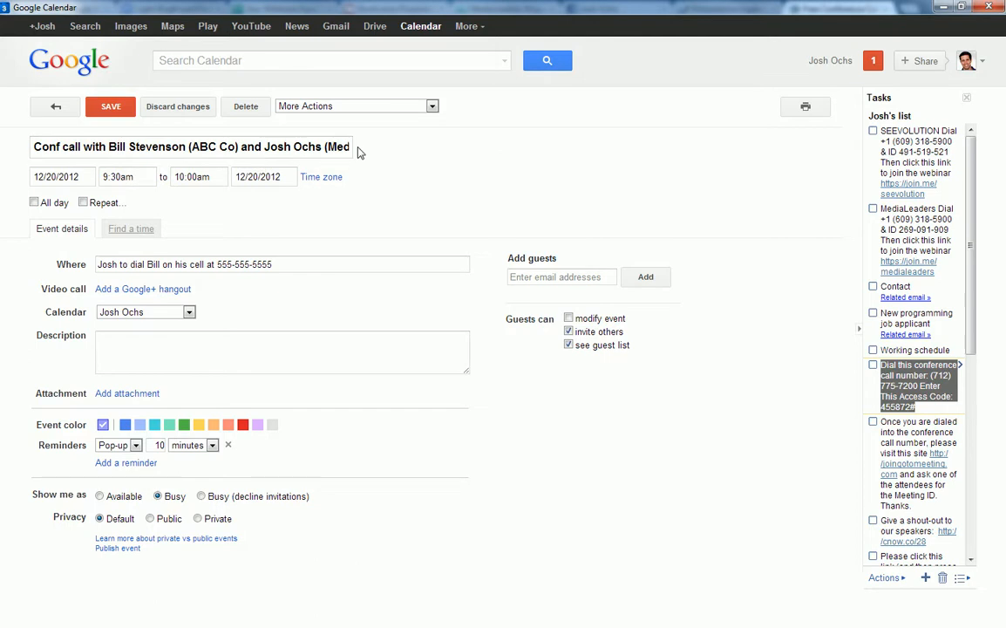
pyautogui.moveTo(33, 147); pyautogui.dragTo(106, 150)
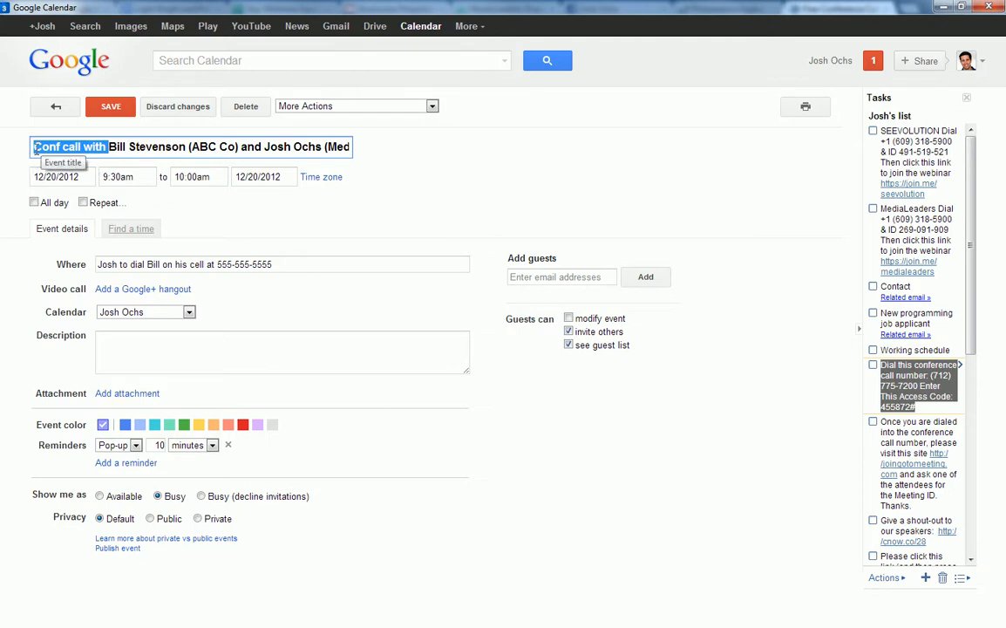
pyautogui.moveTo(108, 146); pyautogui.dragTo(286, 149)
pyautogui.click(240, 151)
pyautogui.click(285, 149)
pyautogui.moveTo(108, 147); pyautogui.dragTo(187, 147)
pyautogui.click(187, 146)
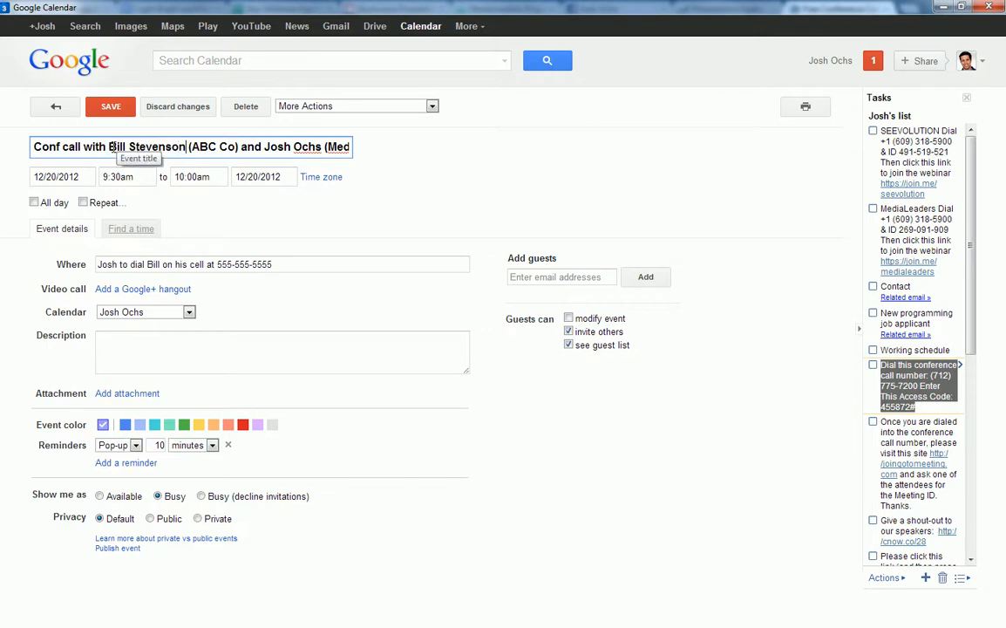
pyautogui.moveTo(109, 146); pyautogui.dragTo(237, 151)
pyautogui.click(237, 150)
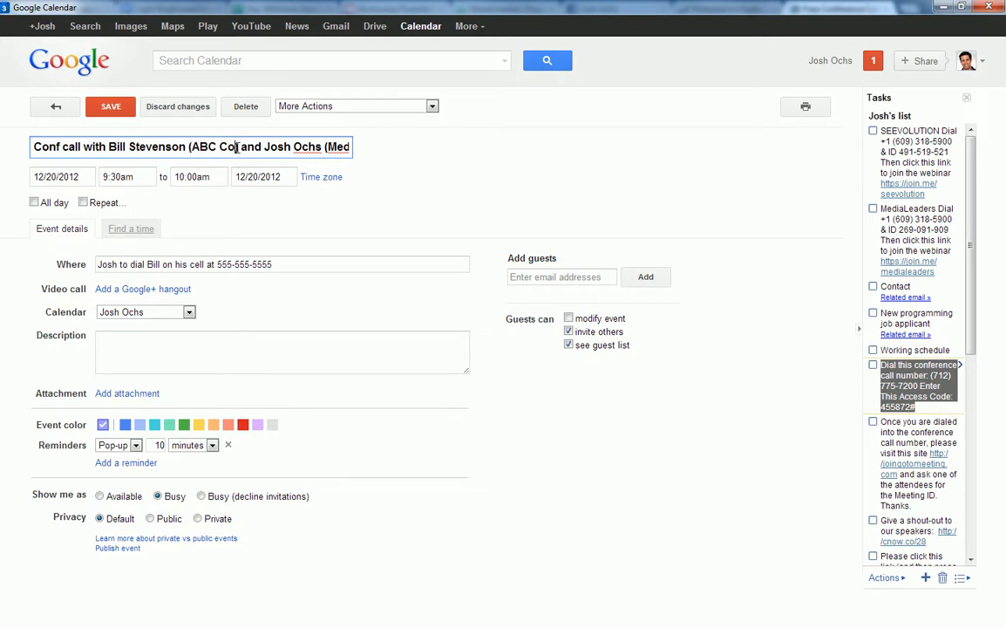
pyautogui.moveTo(338, 147); pyautogui.dragTo(358, 150)
pyautogui.click(272, 148)
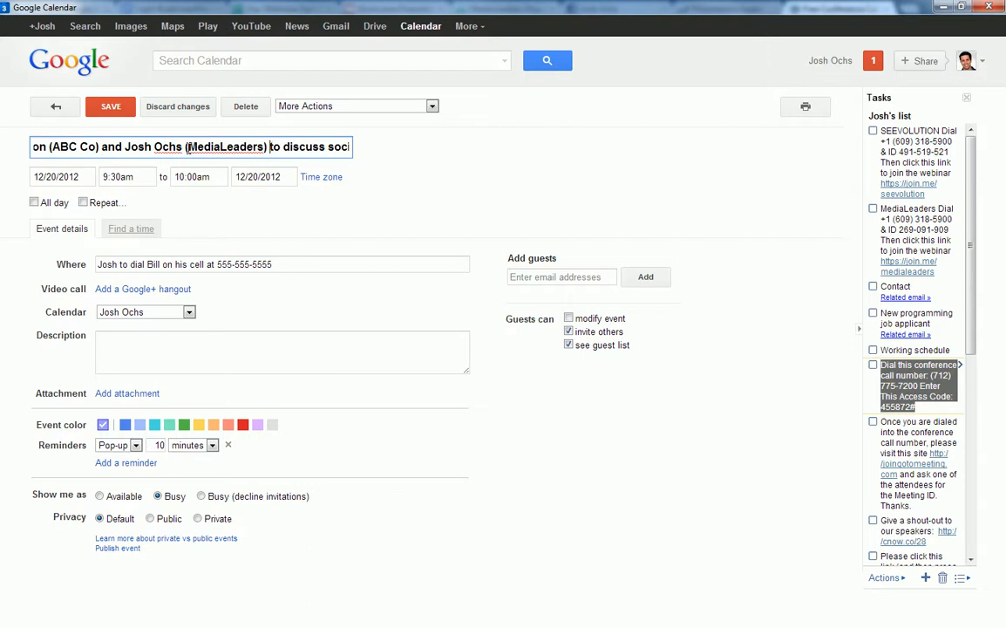
pyautogui.moveTo(186, 147); pyautogui.dragTo(269, 148)
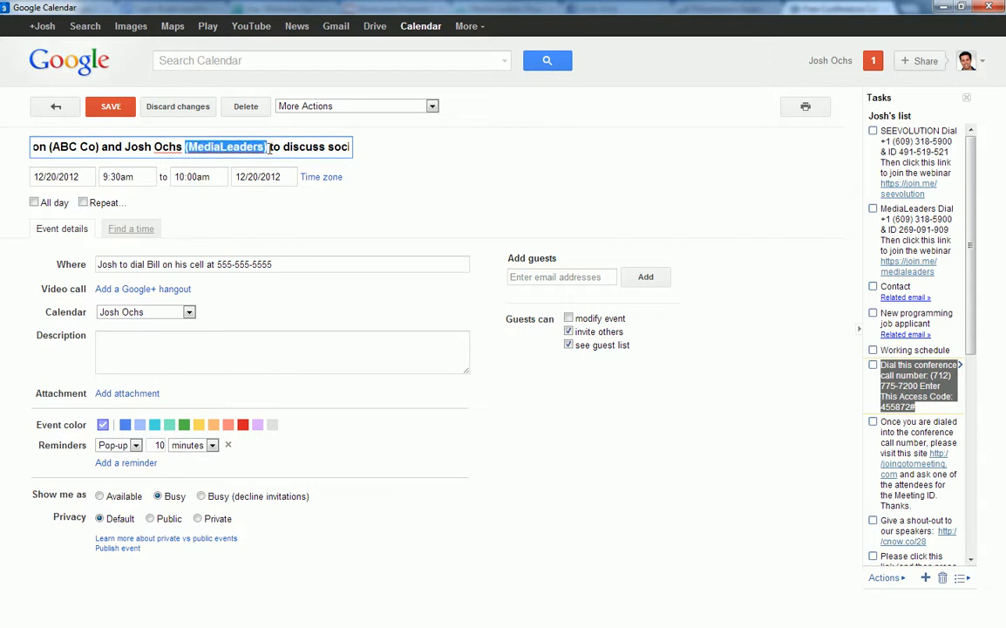
pyautogui.click(269, 148)
pyautogui.moveTo(125, 147); pyautogui.dragTo(367, 150)
pyautogui.click(269, 147)
pyautogui.click(330, 146)
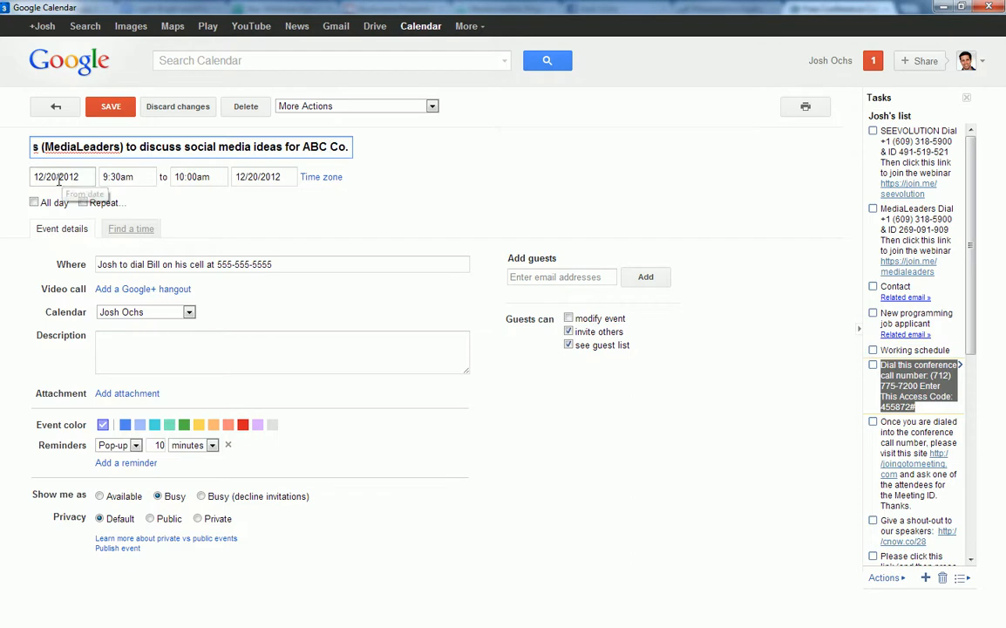
# Set the event to (GMT-05:00) Eastern Time, running 11:00am–11:30am on 12/20/2012.
pyautogui.click(319, 178)
pyautogui.click(392, 347)
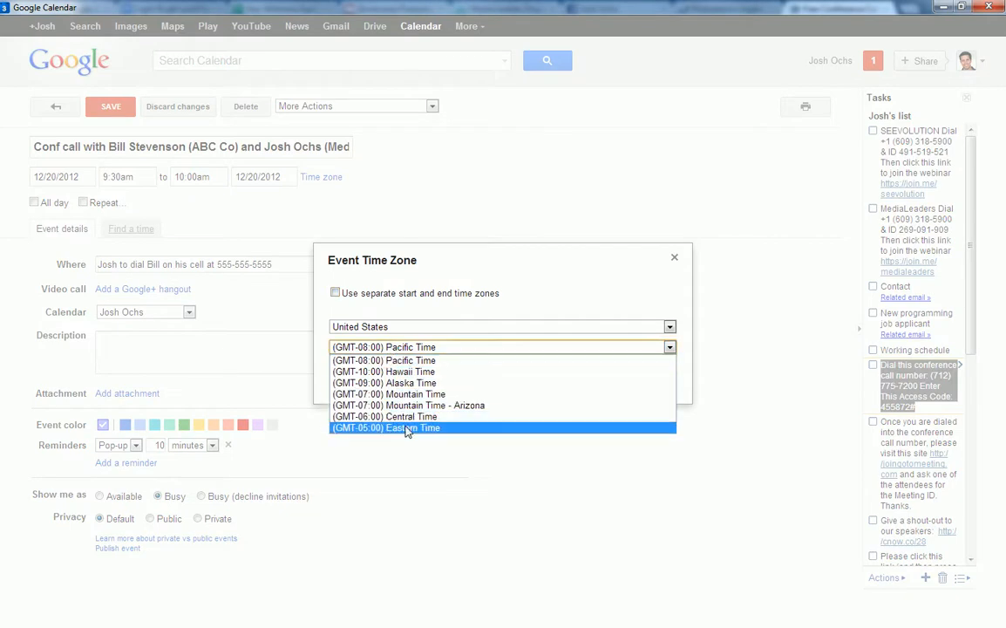
pyautogui.click(407, 428)
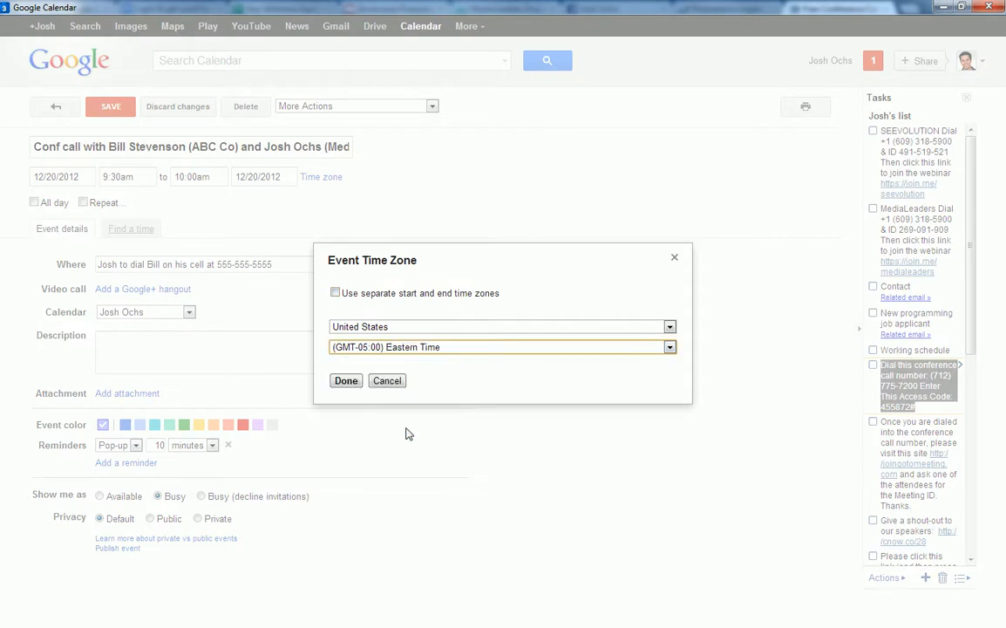
pyautogui.click(347, 381)
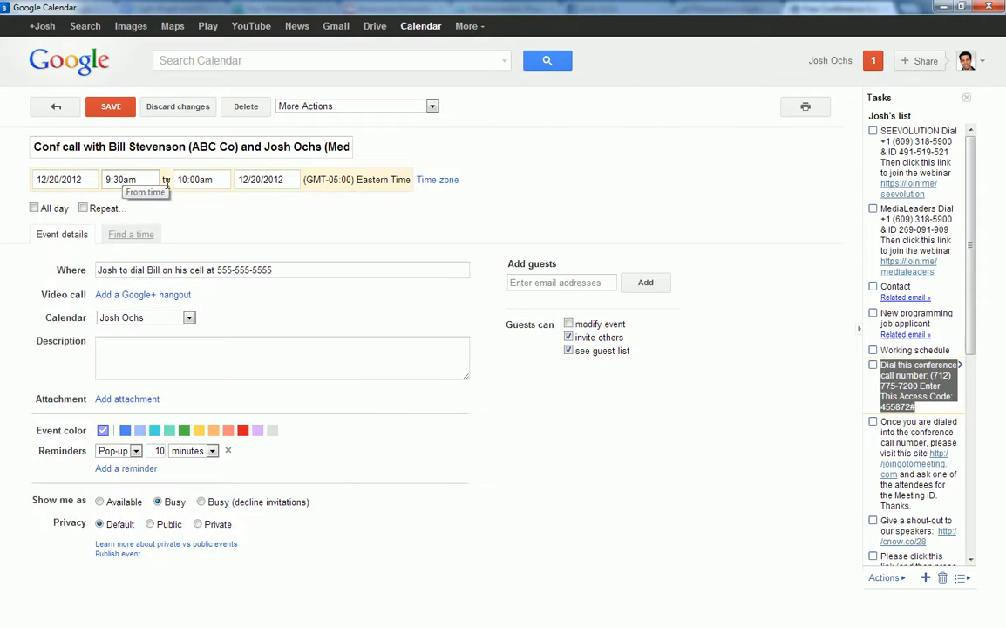
pyautogui.click(105, 179)
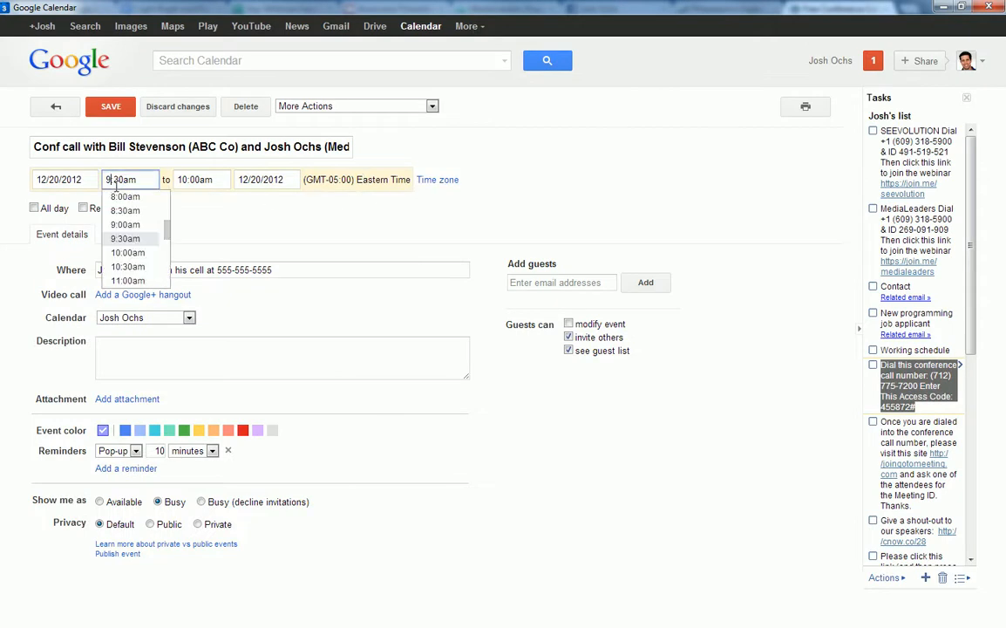
pyautogui.click(125, 279)
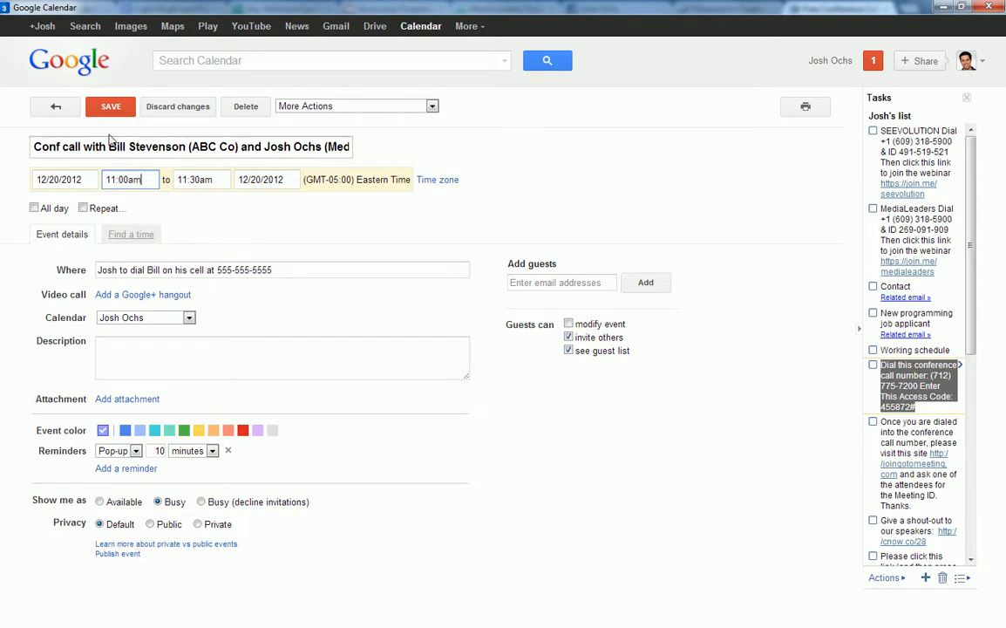
# Add two guests to the event by typing a name and choosing contact suggestions.
pyautogui.click(544, 280)
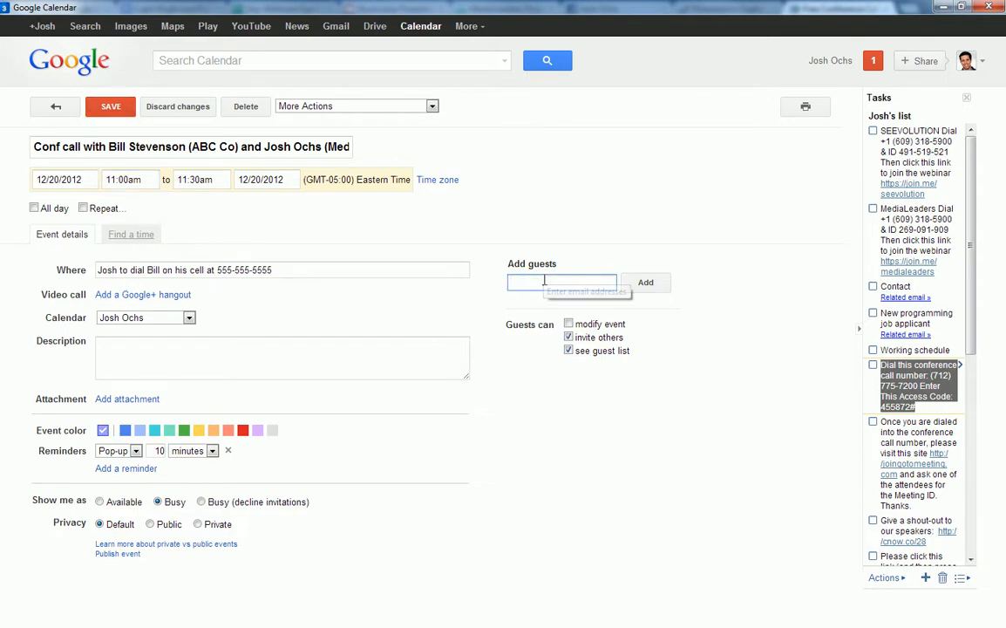
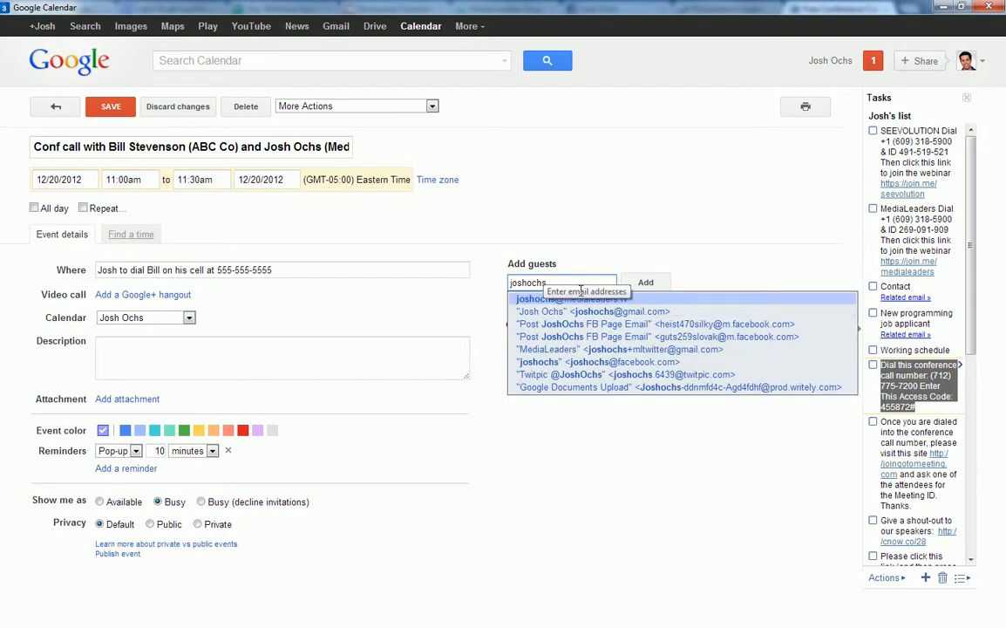
pyautogui.click(610, 312)
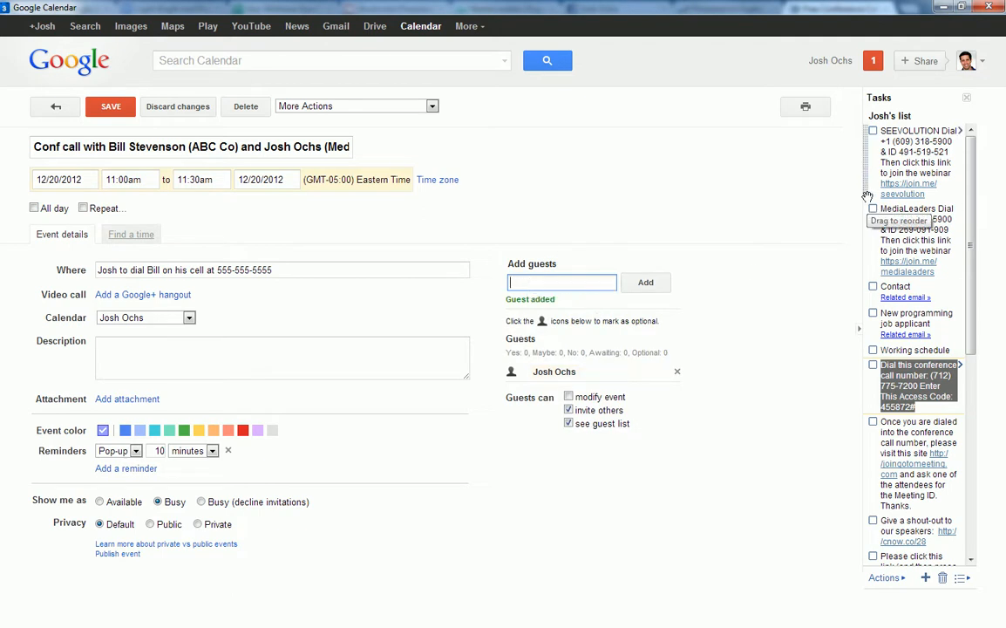
pyautogui.write('josh')
pyautogui.press('Return')
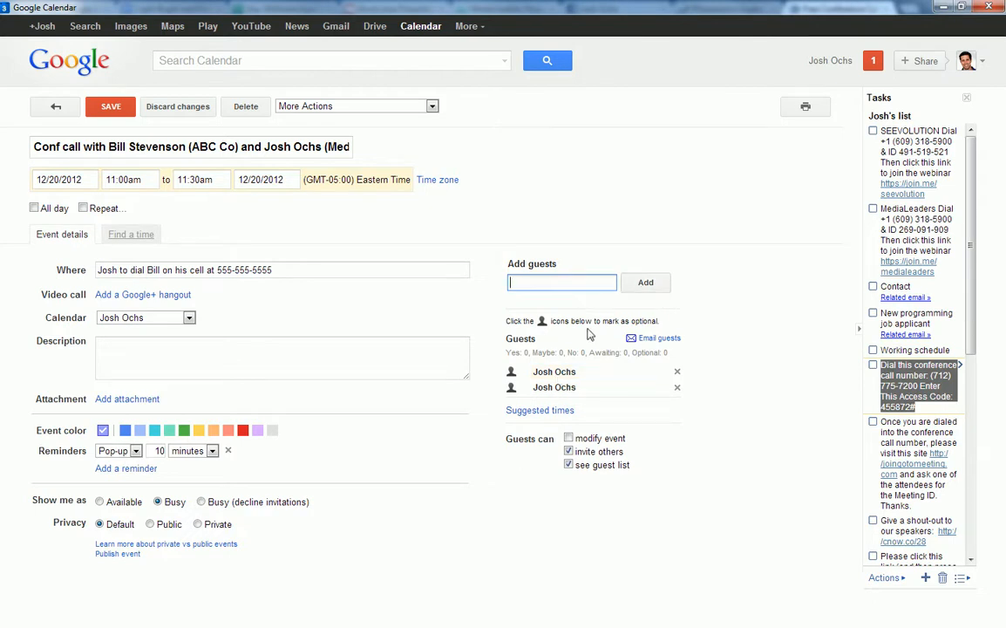
pyautogui.write('josh')
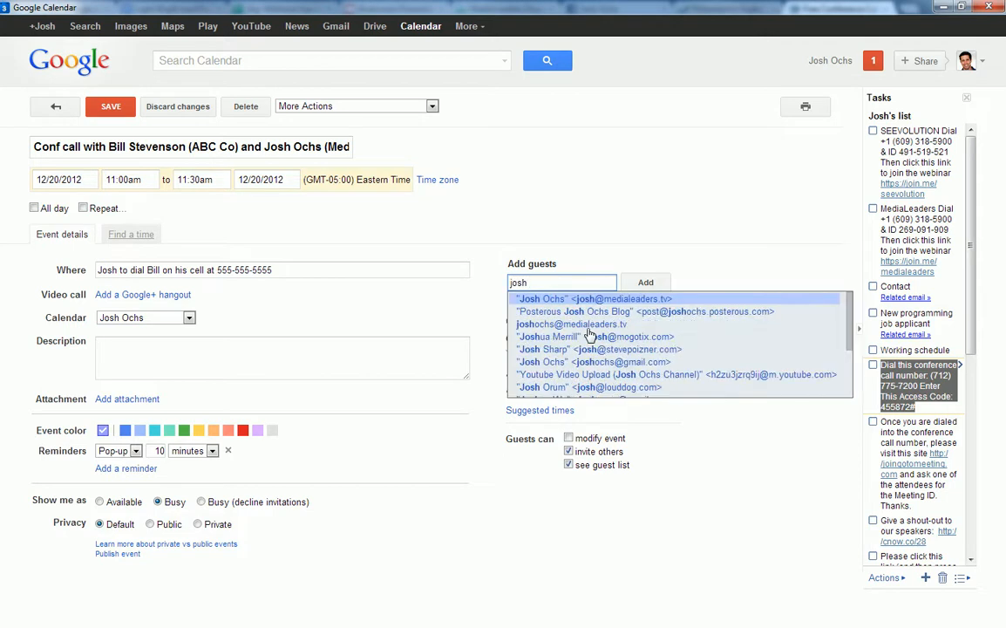
pyautogui.press('Return')
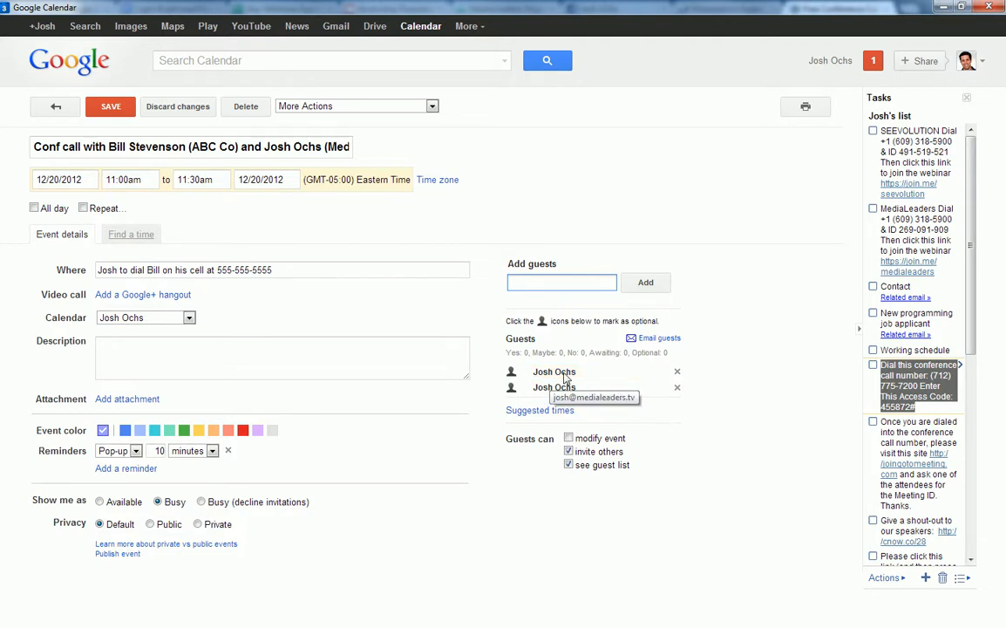
pyautogui.click(345, 357)
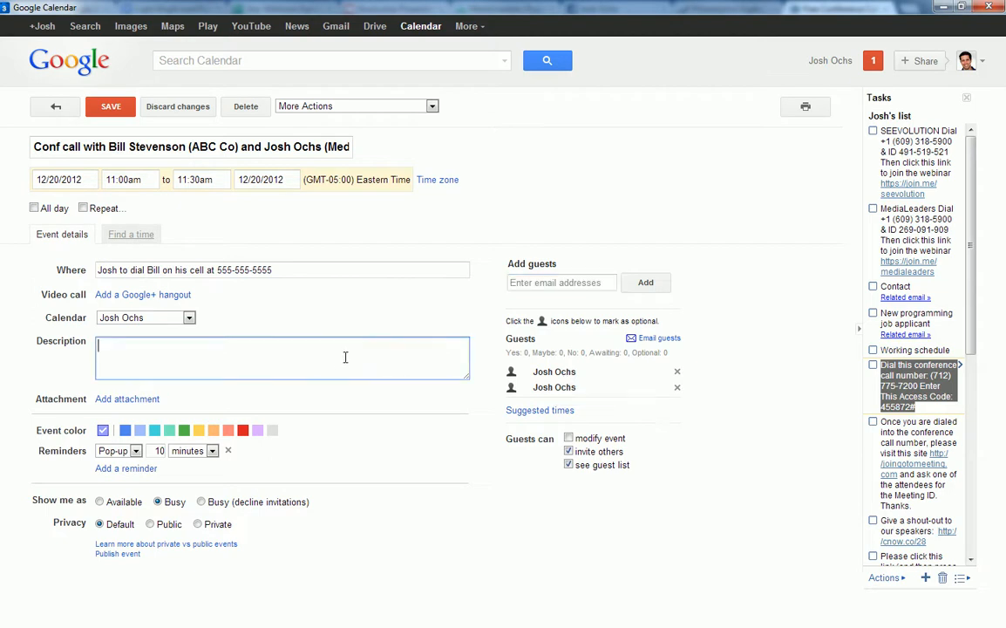
pyautogui.moveTo(467, 382); pyautogui.dragTo(474, 530)
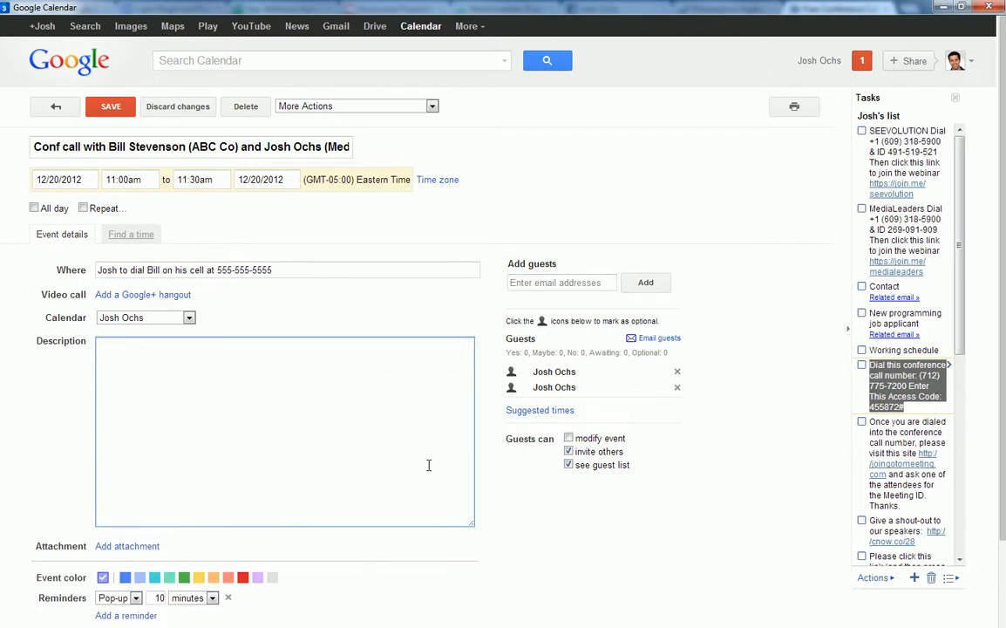
pyautogui.click(377, 426)
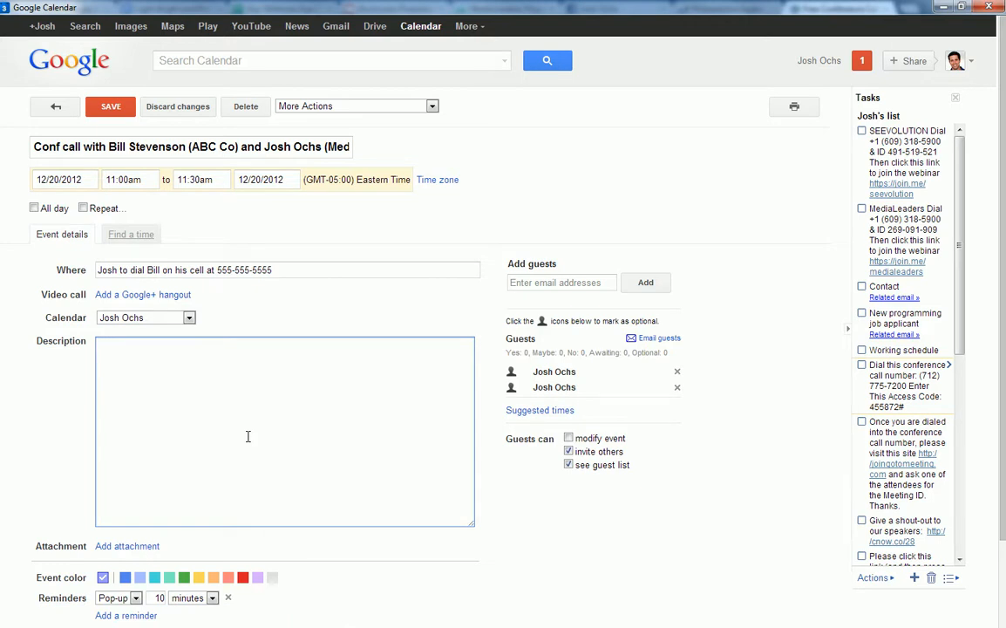
pyautogui.write('Hey bill,  ')
pyautogui.write('Long time no talk,')
pyautogui.write(' I wan')
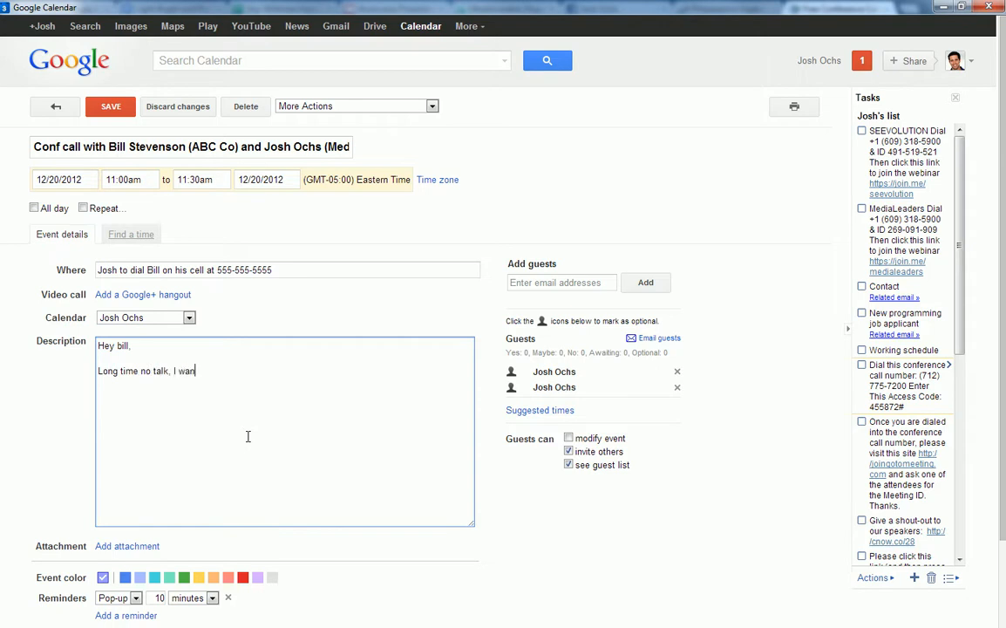
pyautogui.write('na chat.  ')
pyautogui.write('SIG')
pyautogui.press('Return')
pyautogui.press('Return')
pyautogui.write('---')
pyautogui.press('Return')
pyautogui.press('Return')
pyautogui.write("Great to hear from you. Let's talk at 11am ")
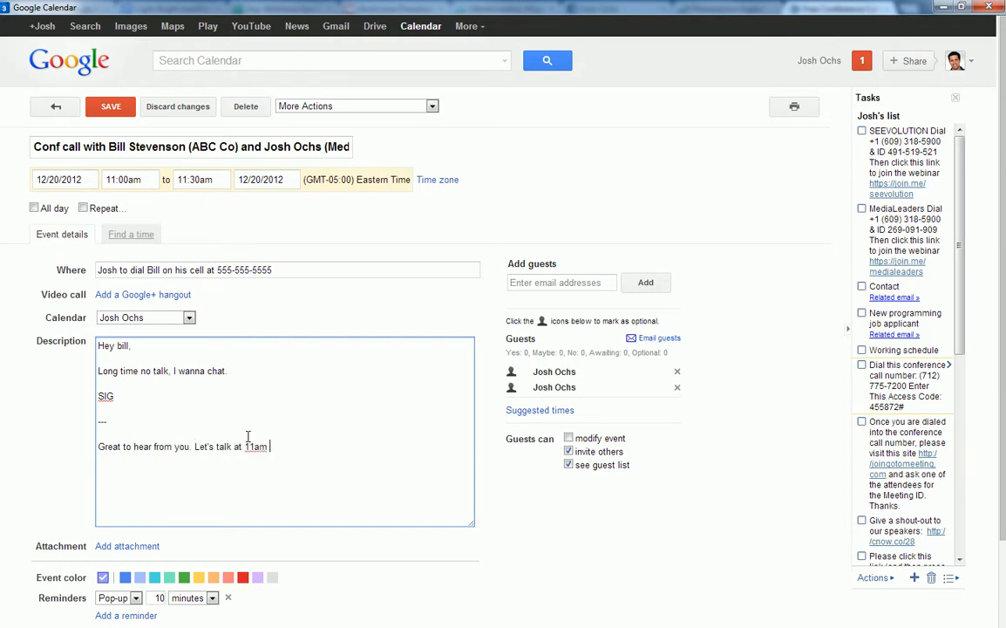
pyautogui.write('EST. B')
pyautogui.write("ILL's info")
pyautogui.write('phone')
pyautogui.click(218, 271)
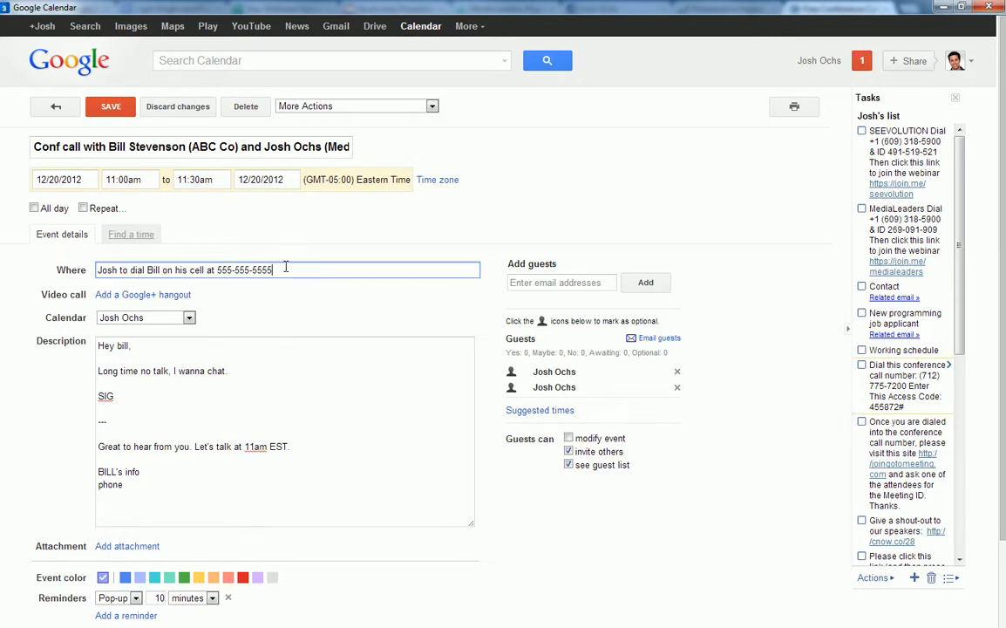
pyautogui.click(98, 471)
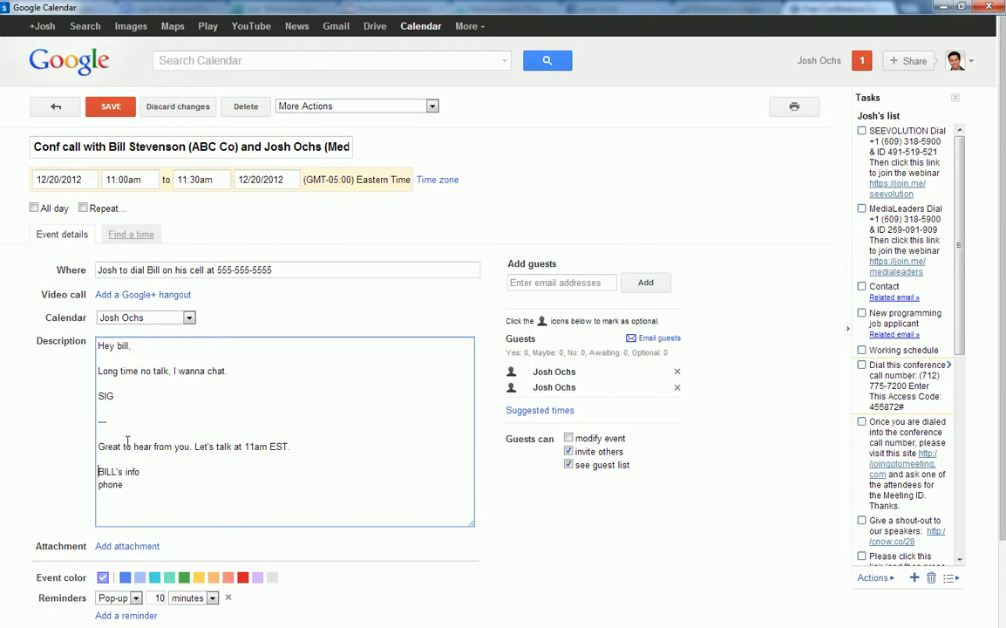
pyautogui.moveTo(100, 472); pyautogui.dragTo(148, 485)
pyautogui.click(148, 485)
pyautogui.click(223, 269)
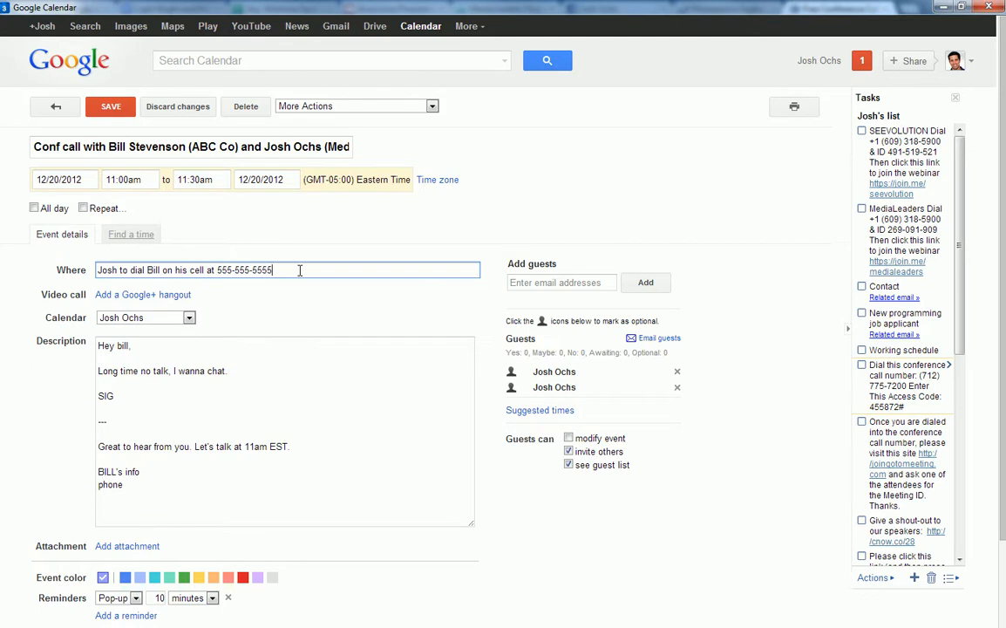
pyautogui.doubleClick(102, 396)
pyautogui.click(100, 401)
pyautogui.click(100, 473)
pyautogui.click(115, 400)
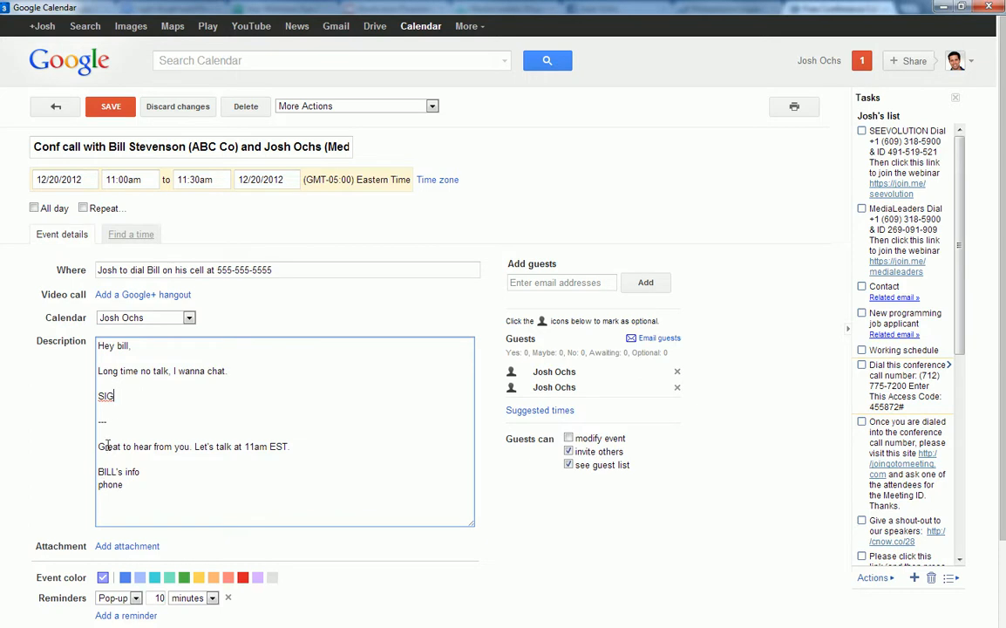
pyautogui.moveTo(98, 472); pyautogui.dragTo(139, 487)
pyautogui.click(144, 484)
pyautogui.click(62, 420)
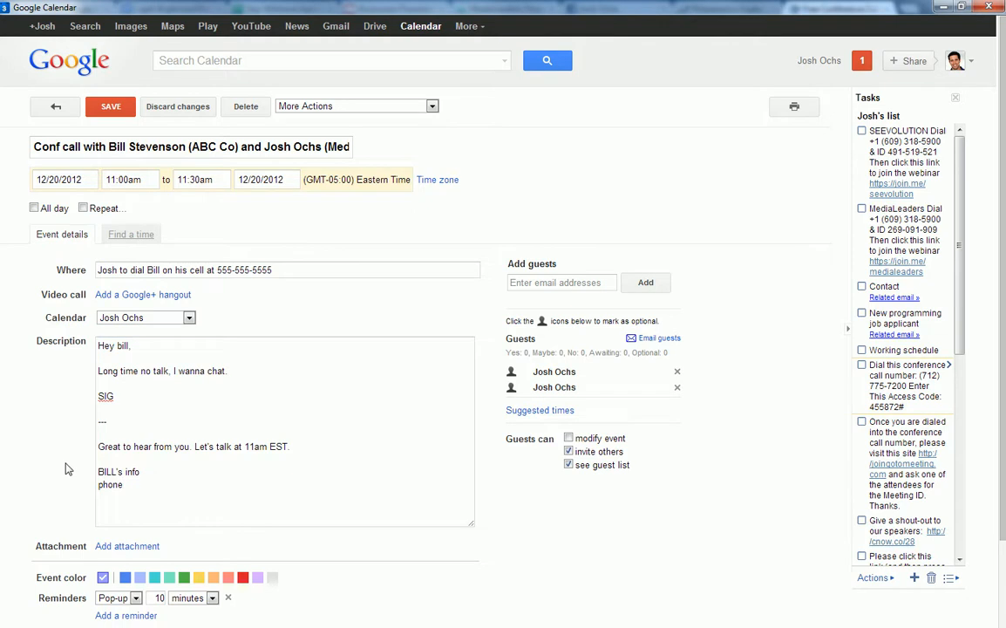
# Scroll down and review the description and the dial-in Where note.
pyautogui.scroll(-2, 67, 469)
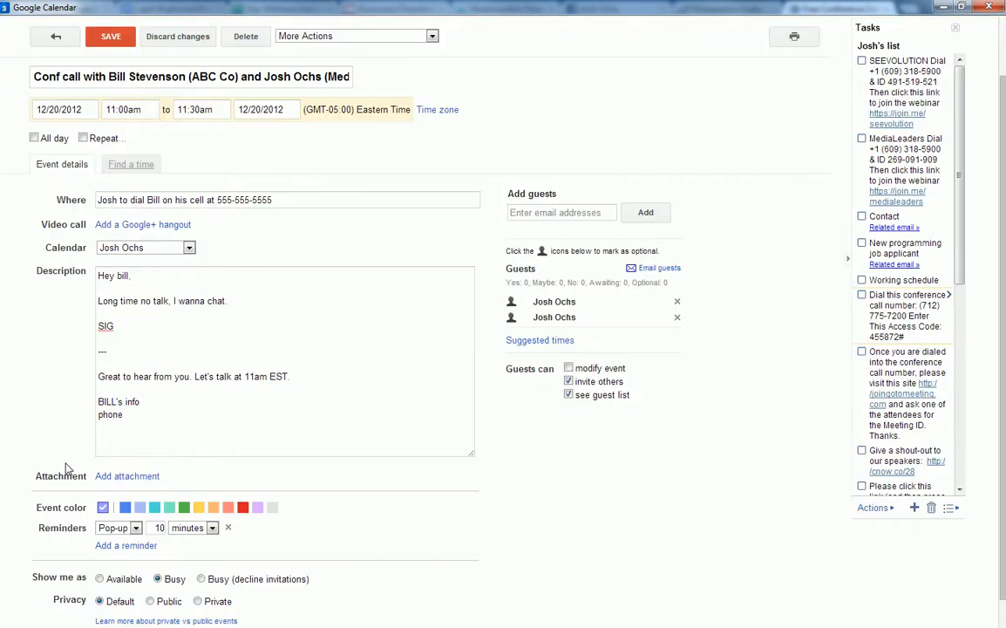
pyautogui.moveTo(134, 415); pyautogui.dragTo(182, 448)
pyautogui.click(100, 279)
pyautogui.click(174, 418)
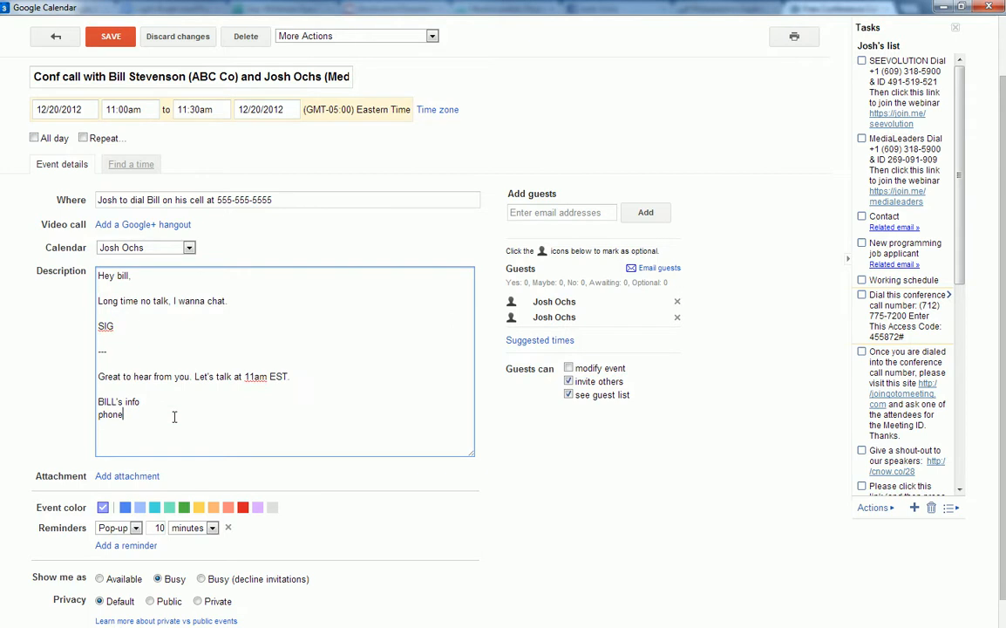
pyautogui.click(114, 77)
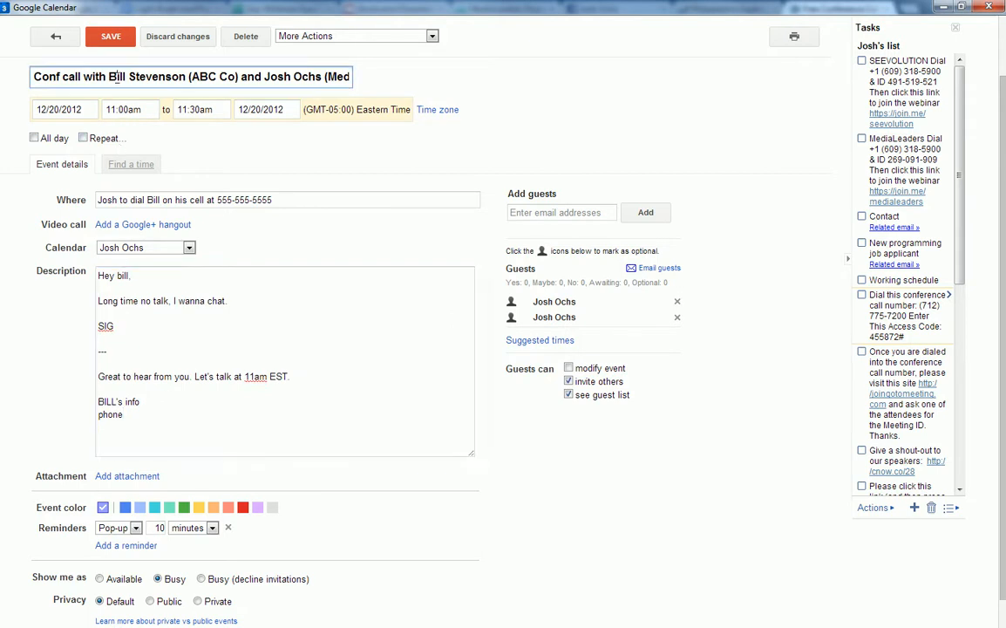
pyautogui.moveTo(94, 200); pyautogui.dragTo(319, 199)
pyautogui.click(318, 200)
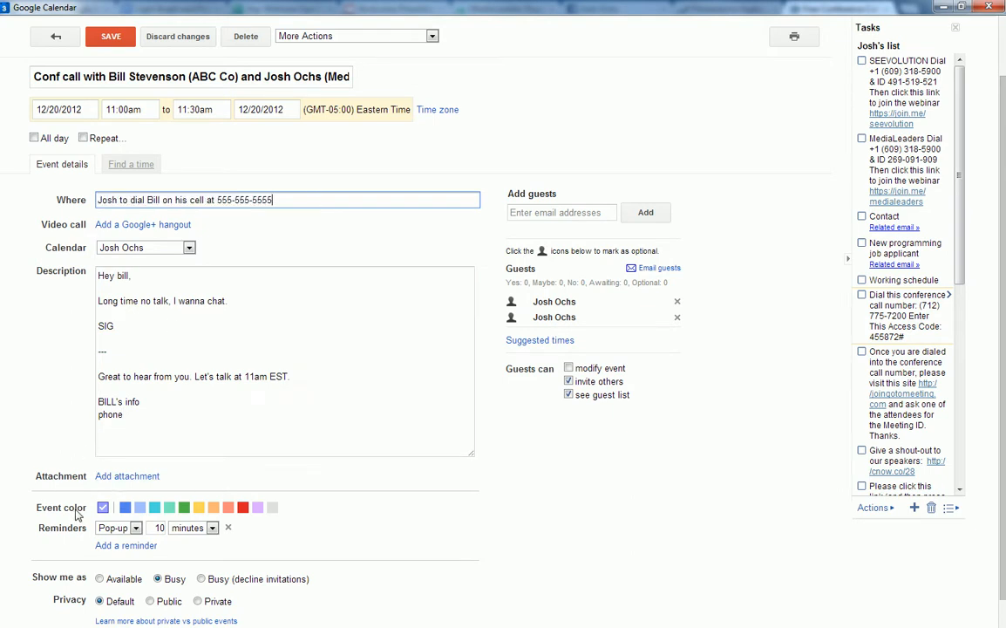
# Colour the event red, make the reminder an Email, and add a 10-minute Pop-up reminder.
pyautogui.click(243, 508)
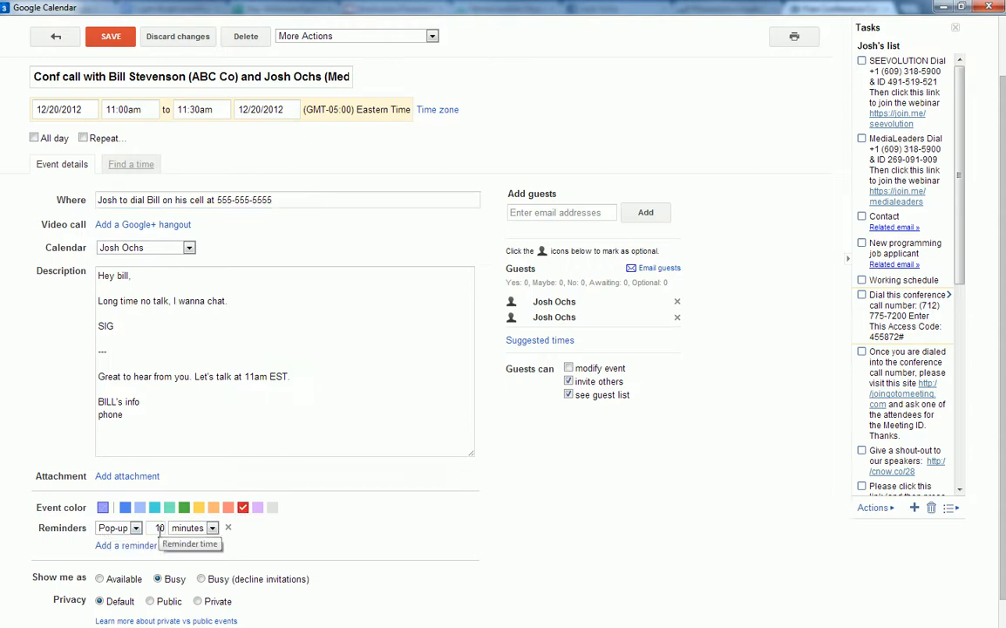
pyautogui.click(117, 527)
pyautogui.click(124, 541)
pyautogui.click(125, 546)
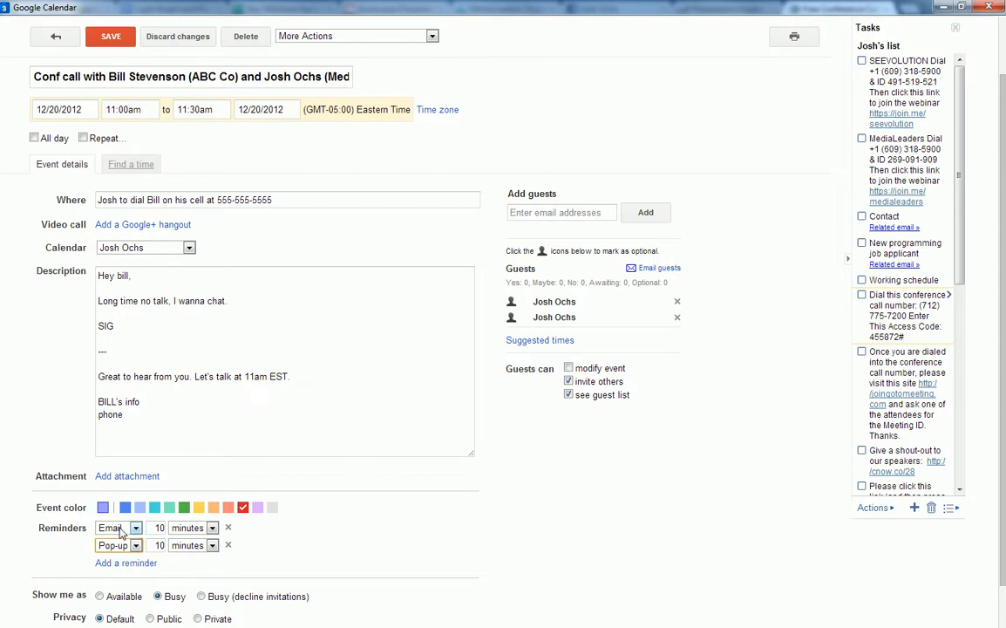
pyautogui.doubleClick(159, 528)
pyautogui.click(164, 528)
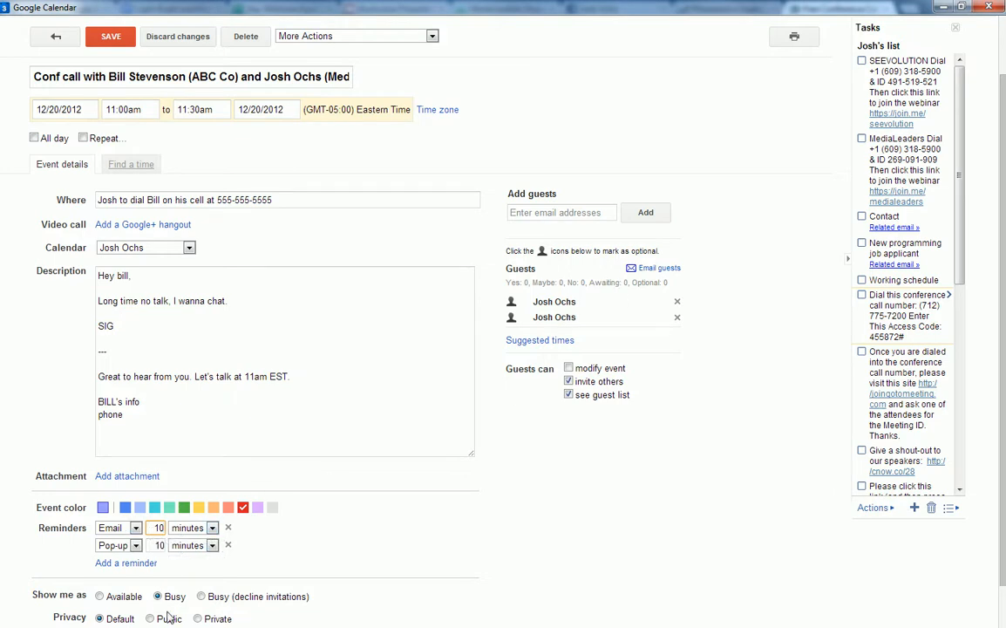
pyautogui.scroll(-1, 531, 530)
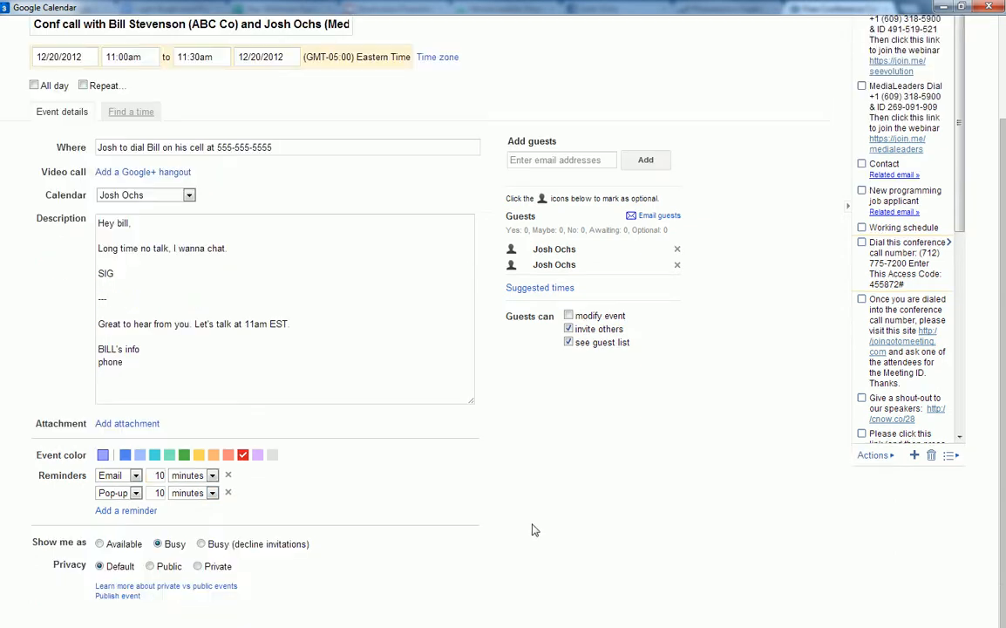
pyautogui.scroll(1, 495, 523)
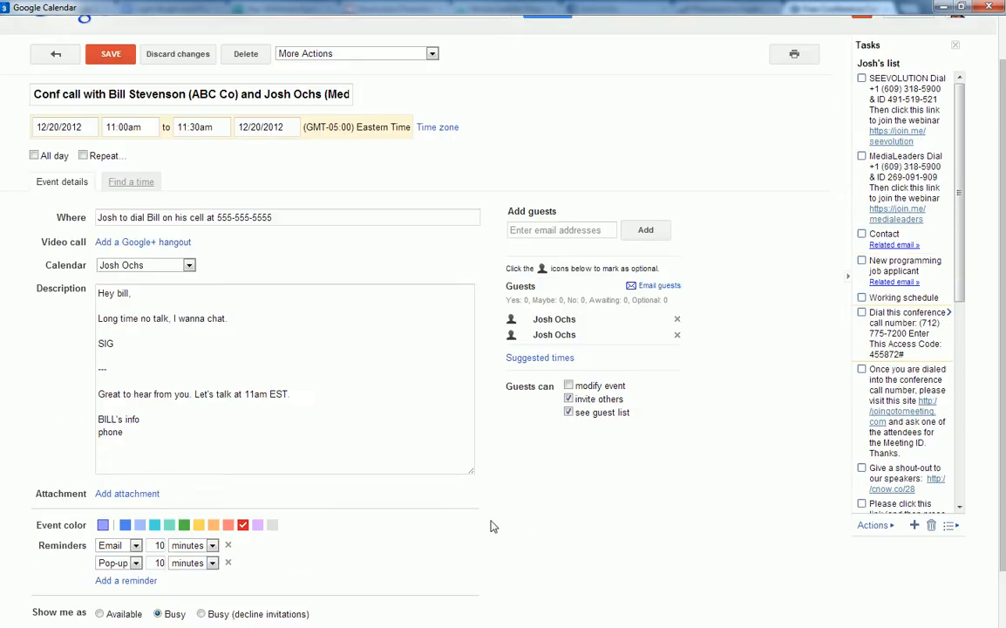
pyautogui.click(568, 386)
pyautogui.click(568, 386)
pyautogui.scroll(1, 225, 168)
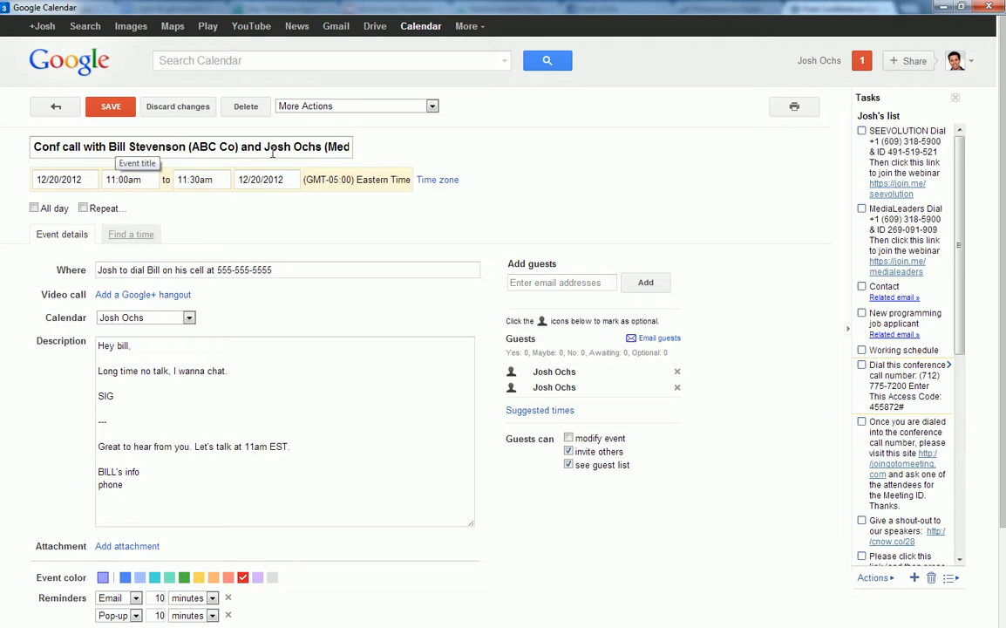
pyautogui.moveTo(321, 148); pyautogui.dragTo(365, 154)
pyautogui.click(331, 144)
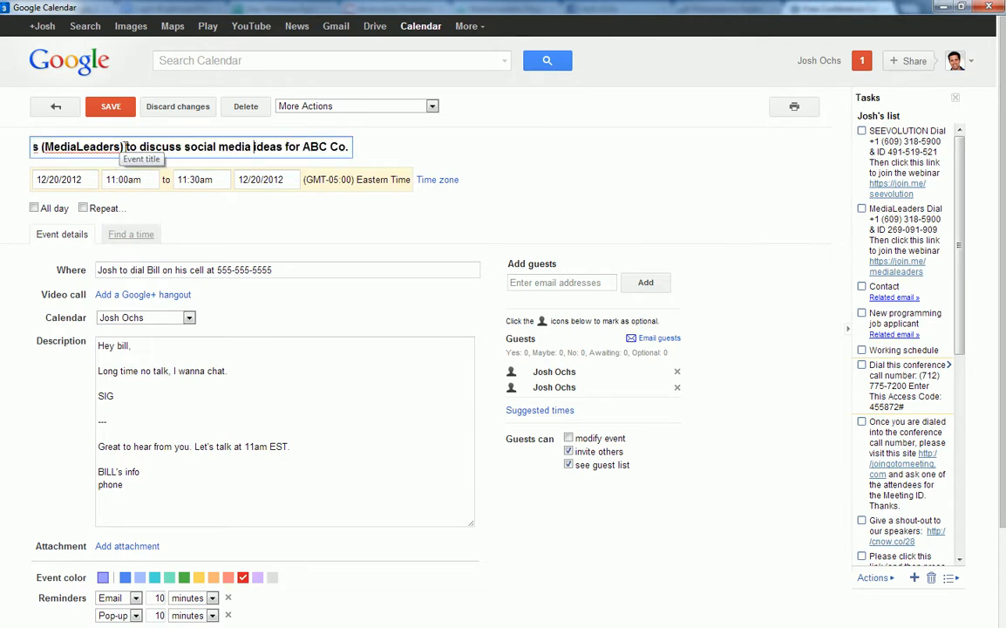
pyautogui.moveTo(124, 146); pyautogui.dragTo(390, 146)
pyautogui.press('Home')
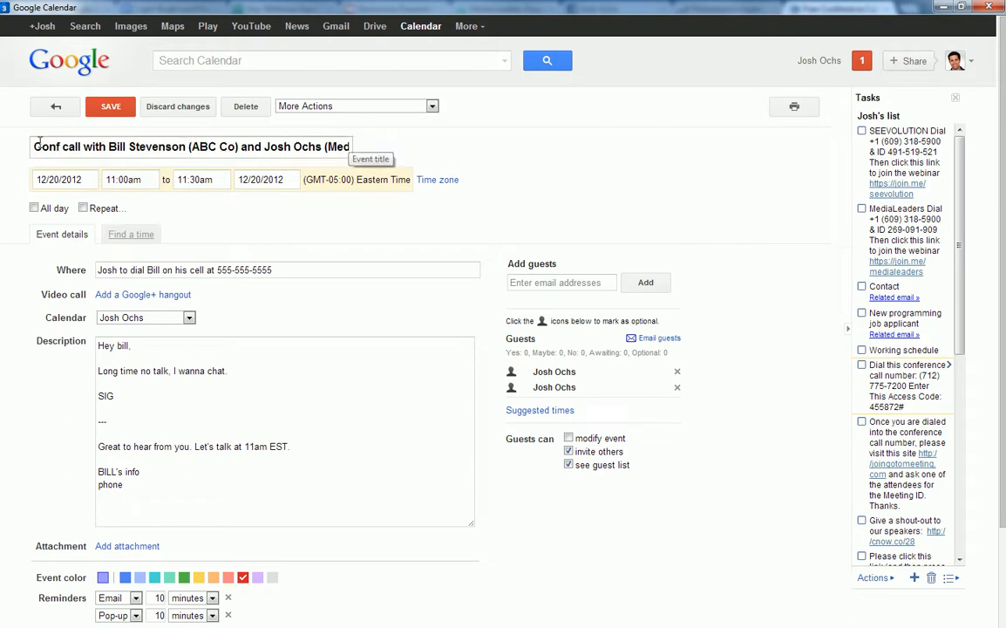
pyautogui.moveTo(35, 145); pyautogui.dragTo(77, 145)
pyautogui.click(76, 145)
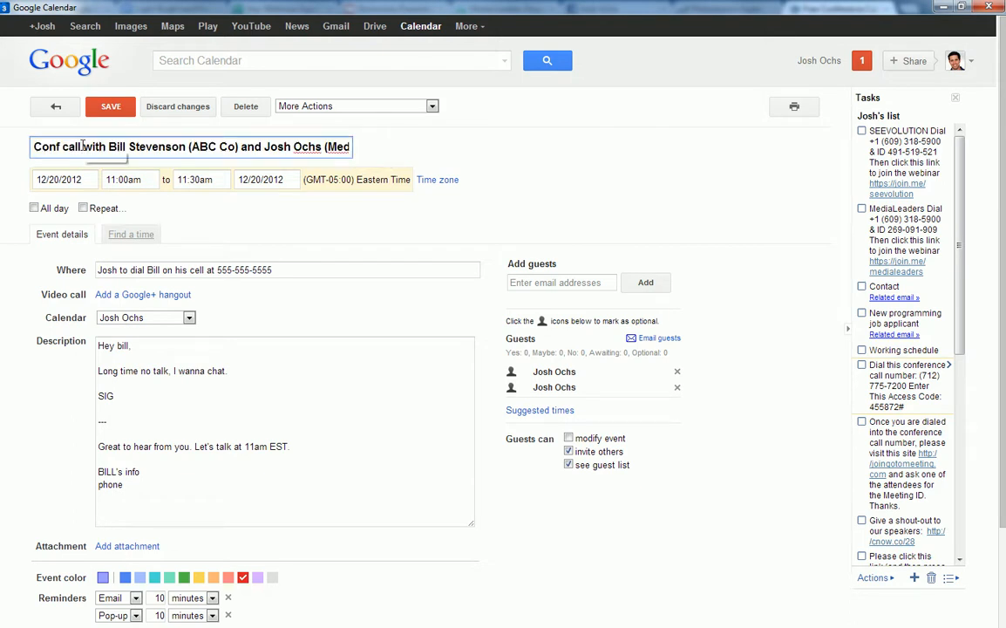
pyautogui.moveTo(33, 146); pyautogui.dragTo(106, 148)
pyautogui.click(198, 147)
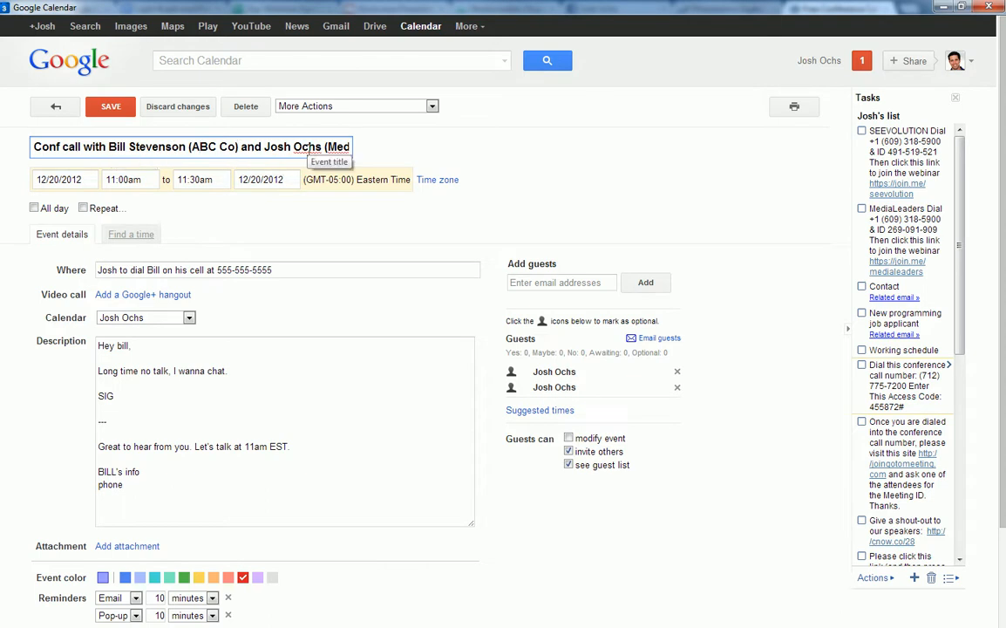
pyautogui.moveTo(325, 148); pyautogui.dragTo(84, 148)
pyautogui.click(201, 149)
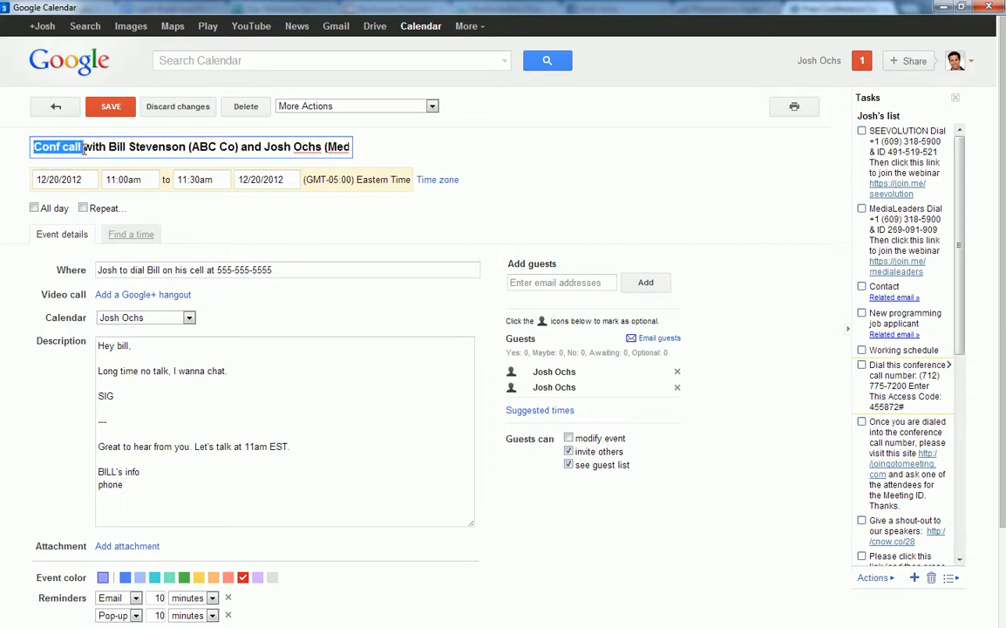
pyautogui.click(84, 148)
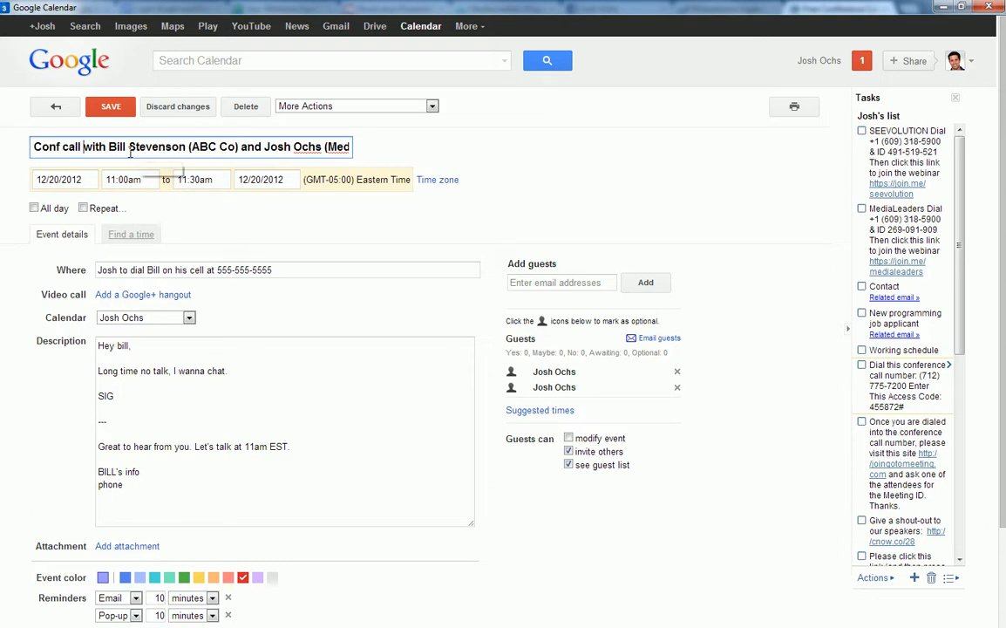
pyautogui.moveTo(109, 147); pyautogui.dragTo(307, 148)
pyautogui.click(308, 148)
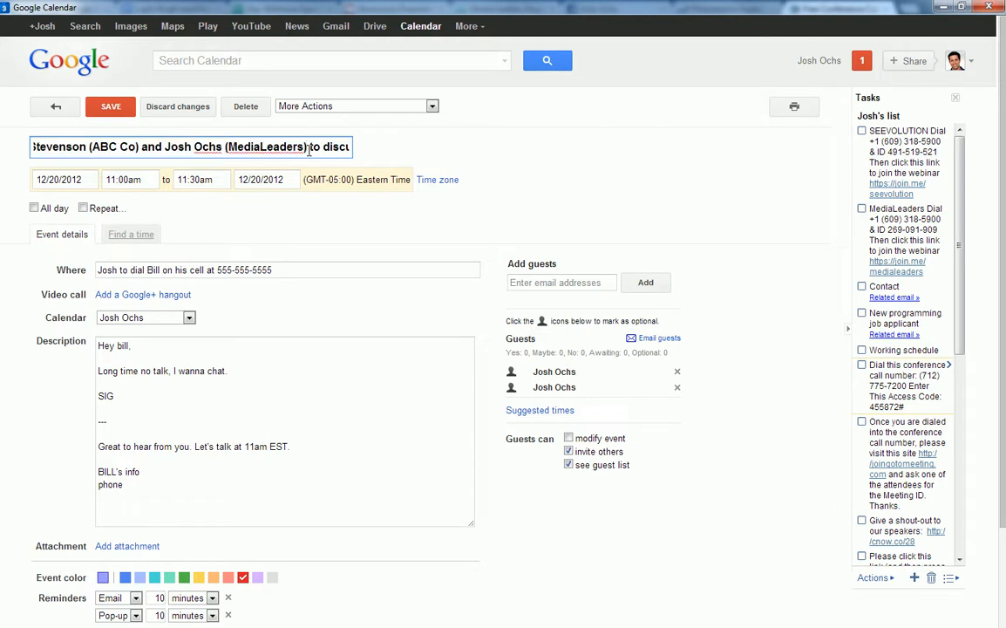
pyautogui.click(526, 179)
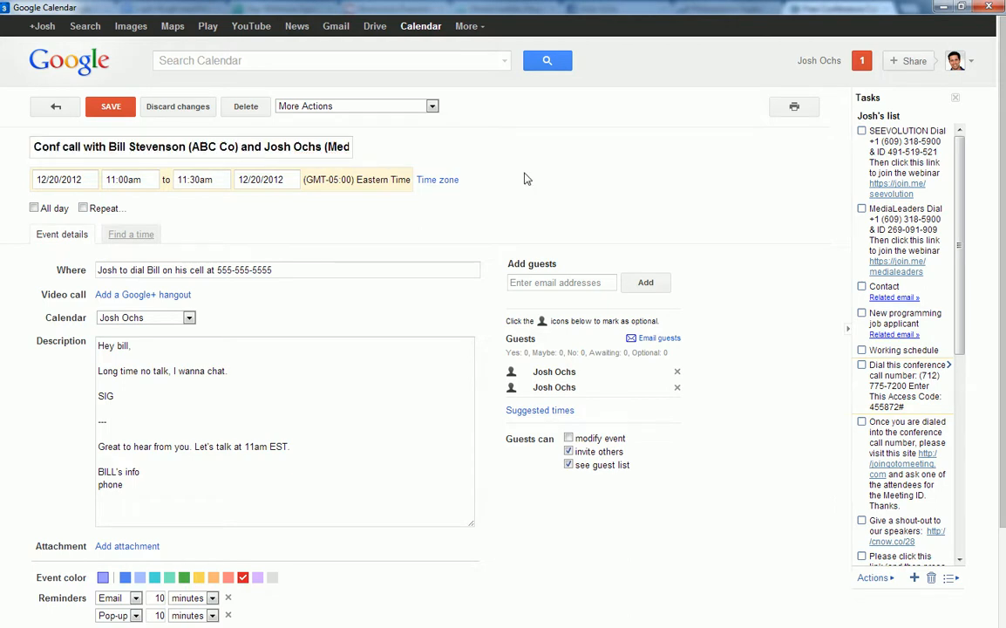
# Save the event, send invitations to the guests, then check the invitation in Gmail.
pyautogui.click(113, 108)
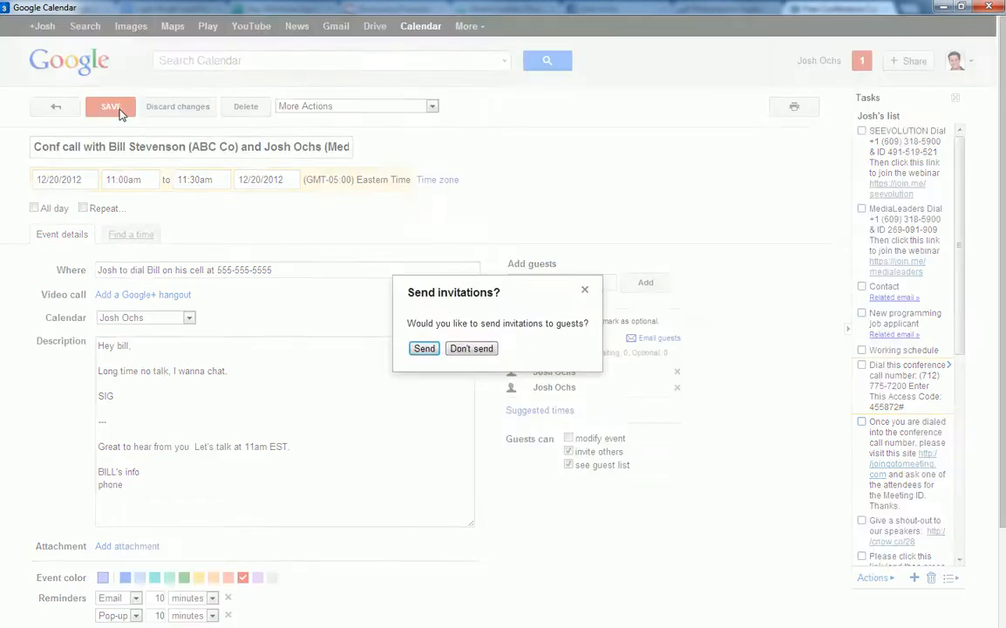
pyautogui.click(424, 348)
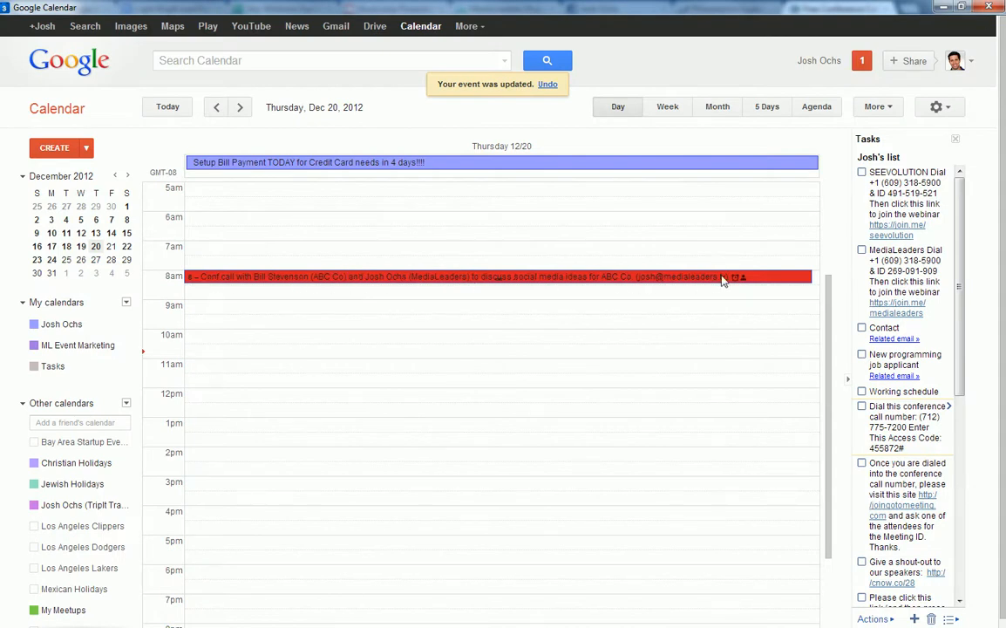
pyautogui.click(440, 280)
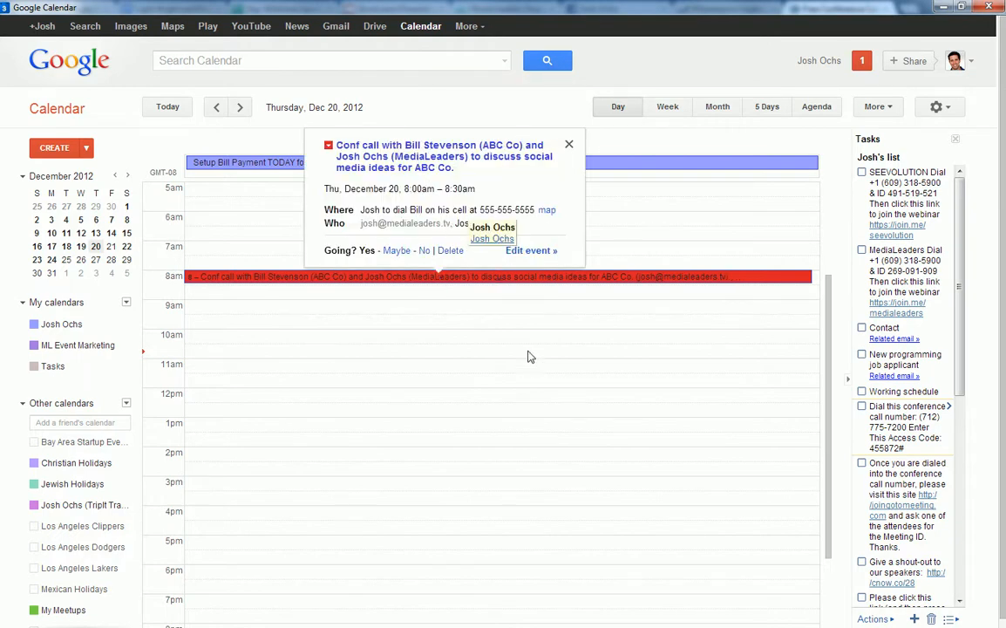
pyautogui.moveTo(488, 626)
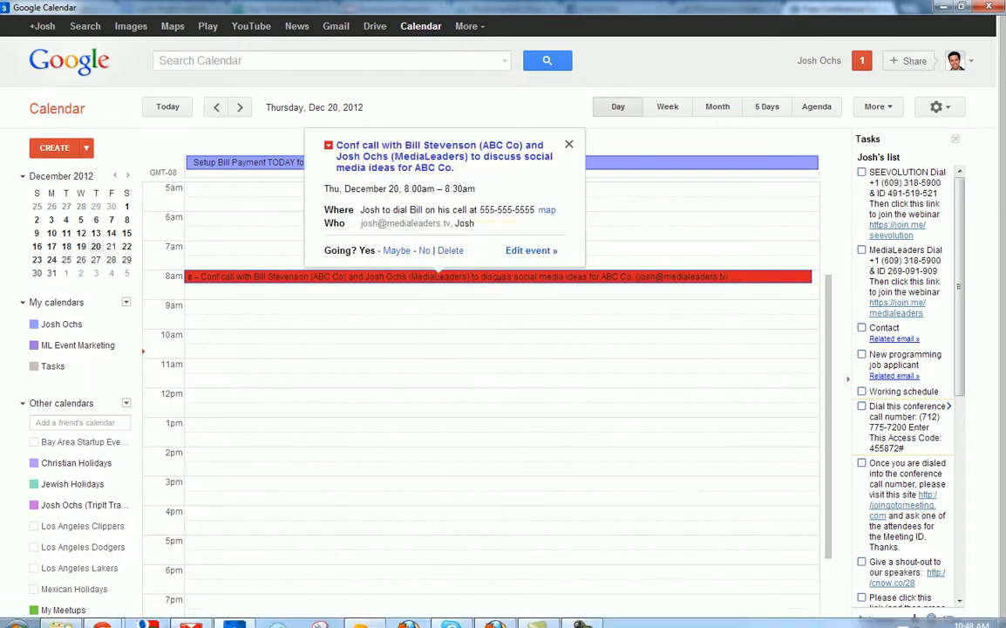
pyautogui.click(189, 617)
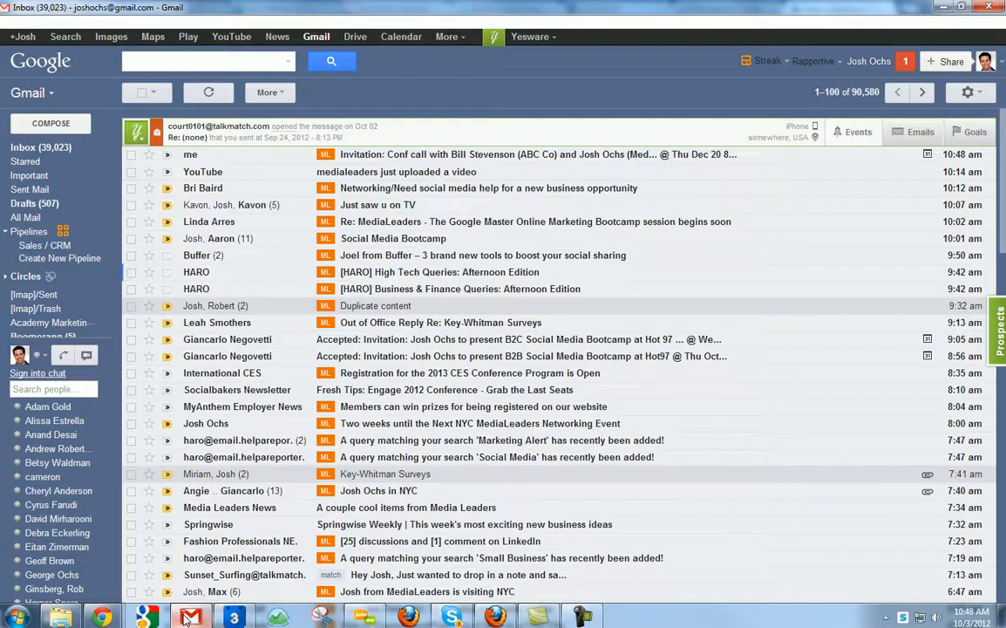
# Read through the conference-call invitation email in Gmail, then delete it.
pyautogui.click(379, 154)
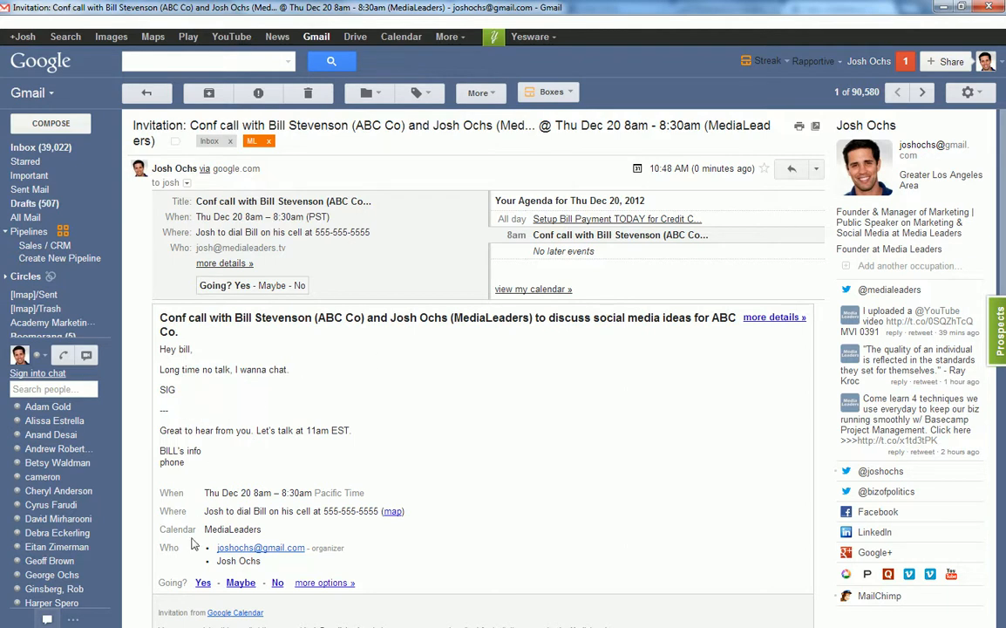
pyautogui.scroll(-1, 418, 404)
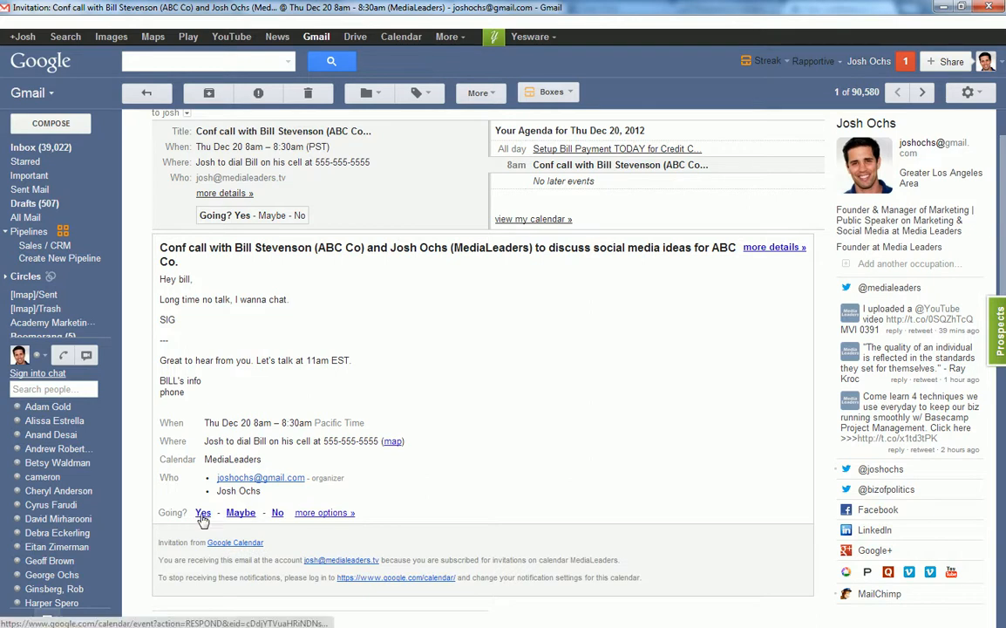
pyautogui.scroll(-2, 430, 380)
pyautogui.scroll(3, 431, 380)
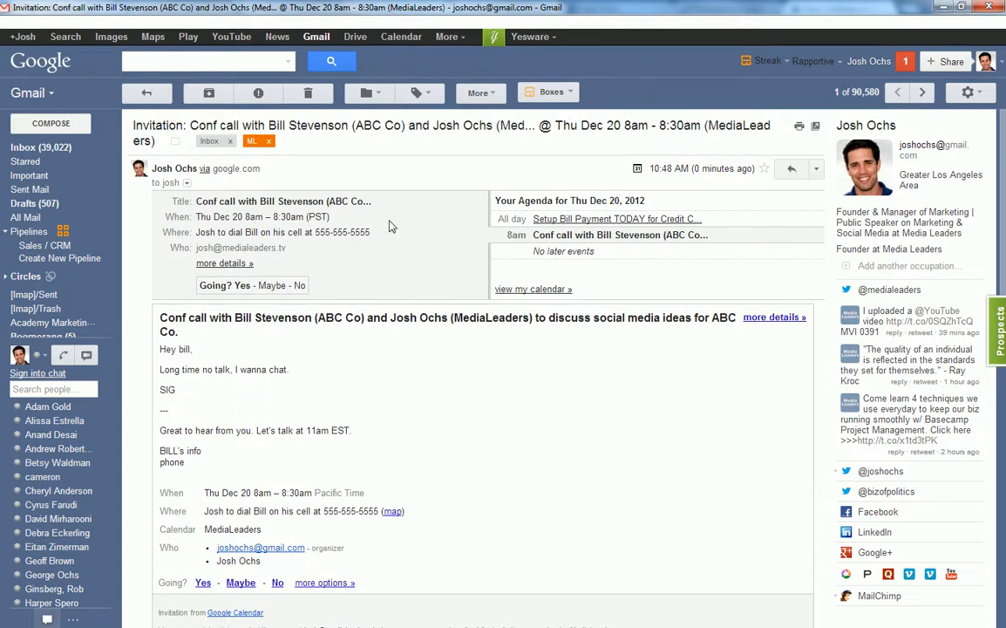
pyautogui.click(307, 92)
# Back in Calendar, open the 8am conference call in the full event editor.
pyautogui.click(941, 7)
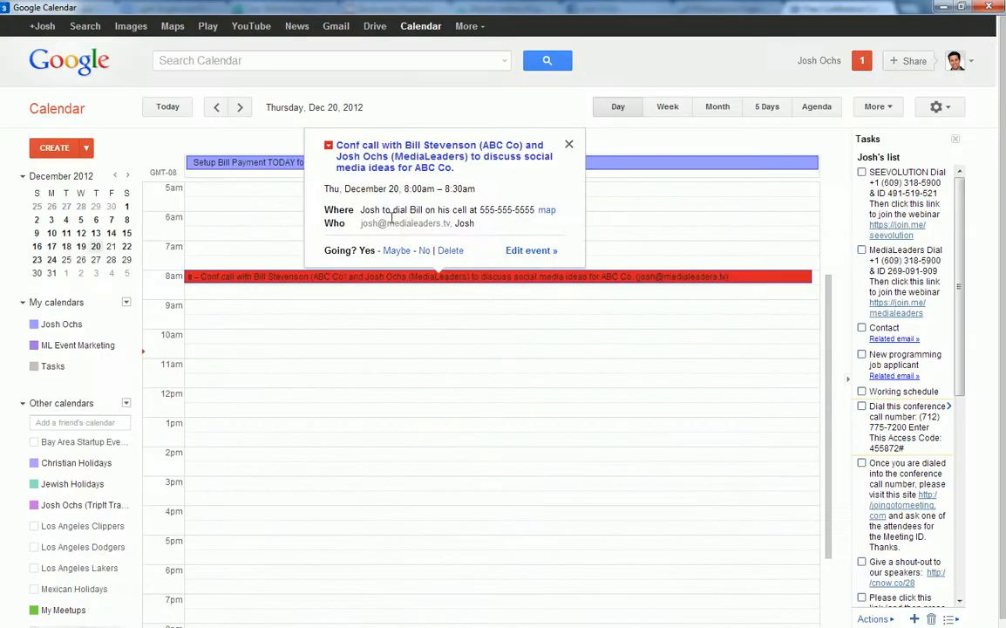
pyautogui.click(354, 281)
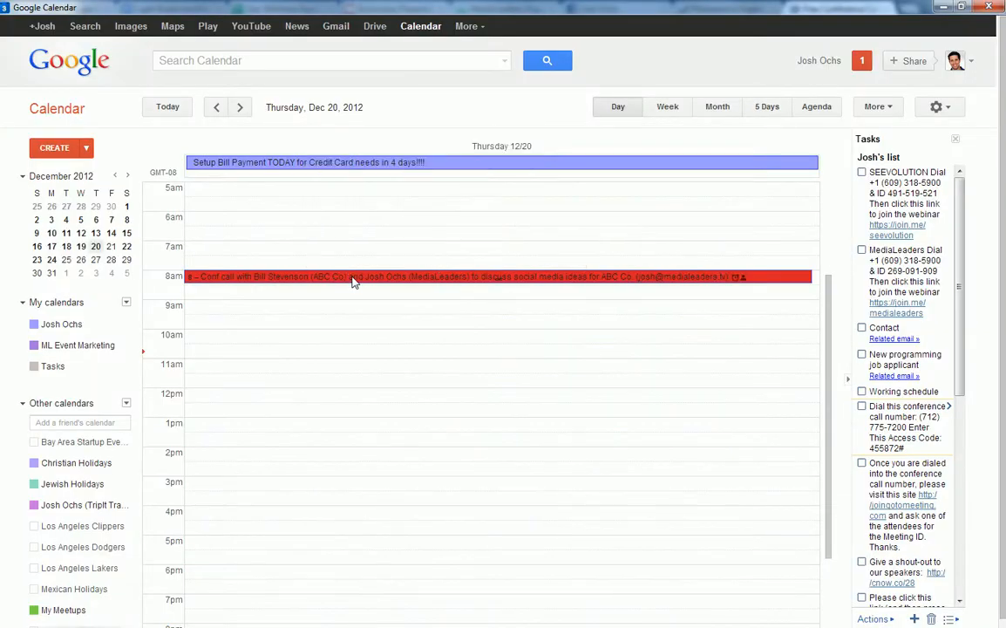
pyautogui.click(354, 281)
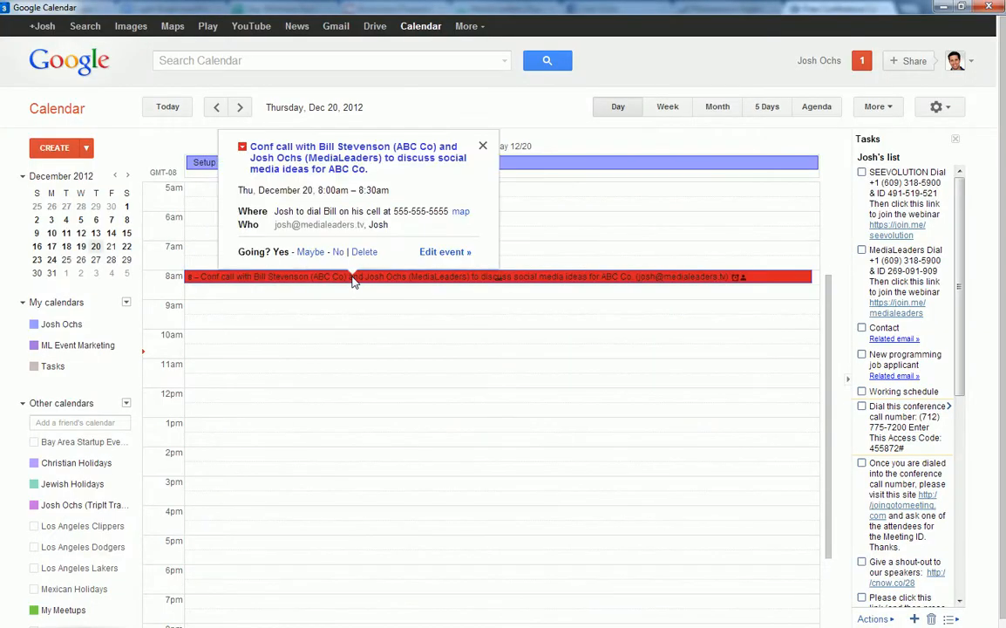
pyautogui.click(438, 252)
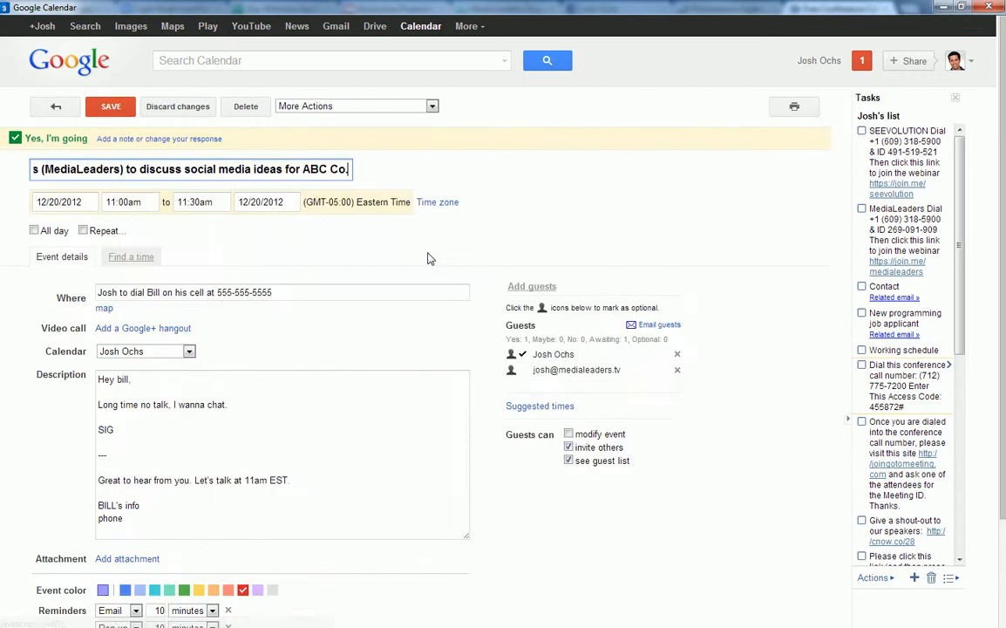
pyautogui.click(478, 249)
# Start adding a guest, cancel, then return to the day view and reopen the event editor.
pyautogui.click(524, 288)
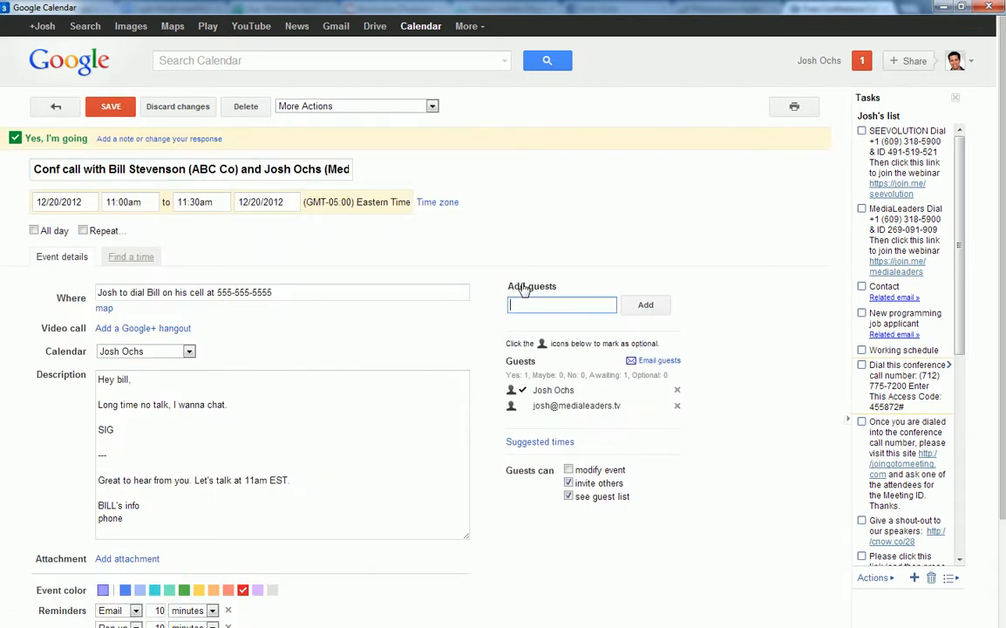
pyautogui.click(525, 289)
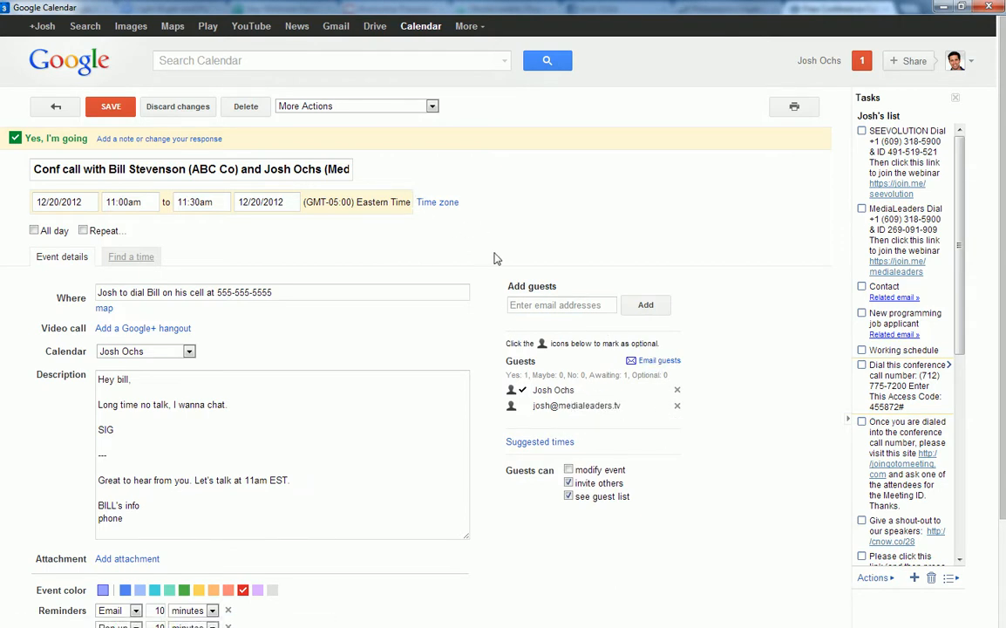
pyautogui.click(52, 105)
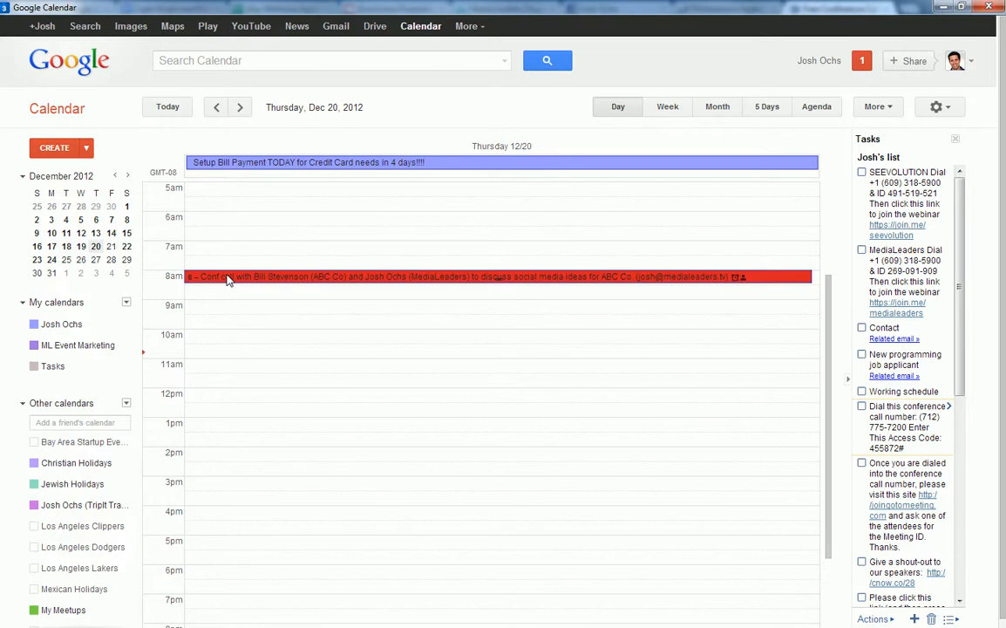
pyautogui.click(227, 277)
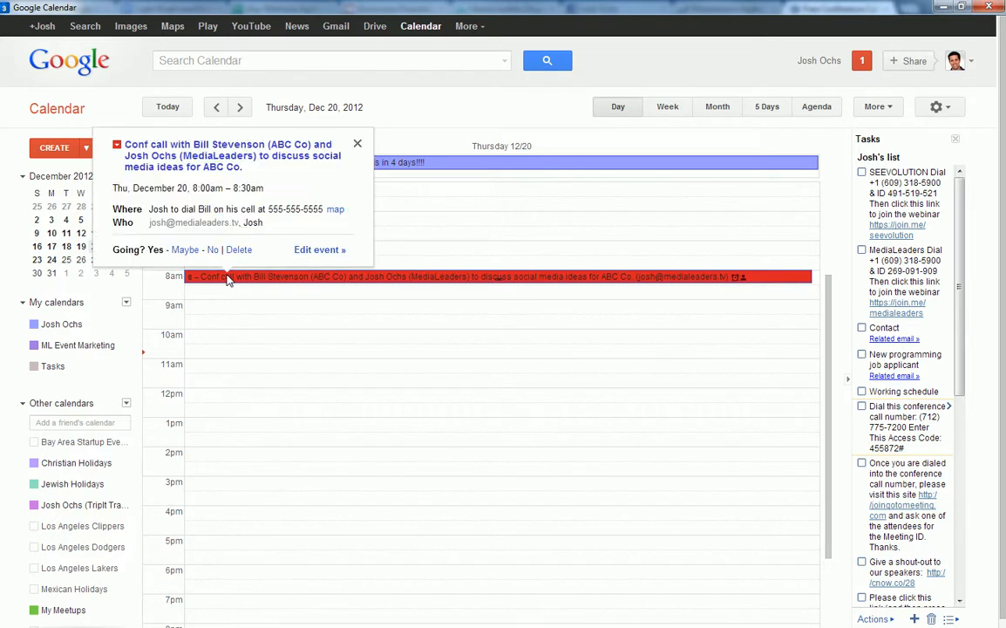
pyautogui.click(303, 252)
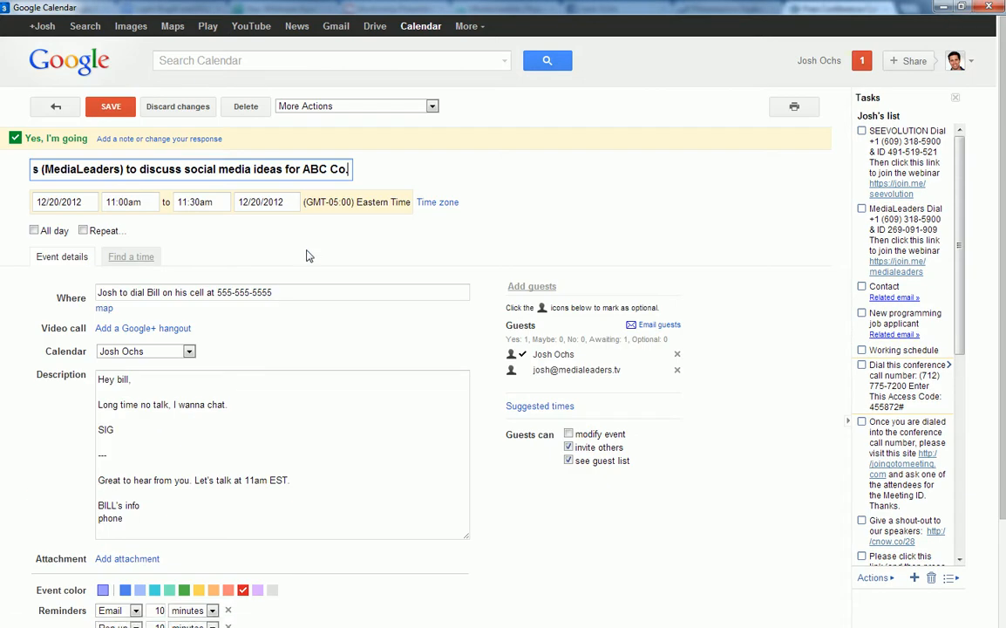
# Email the guest a note that the team looks forward to talking in a few minutes, signed with the sender's name.
pyautogui.click(646, 324)
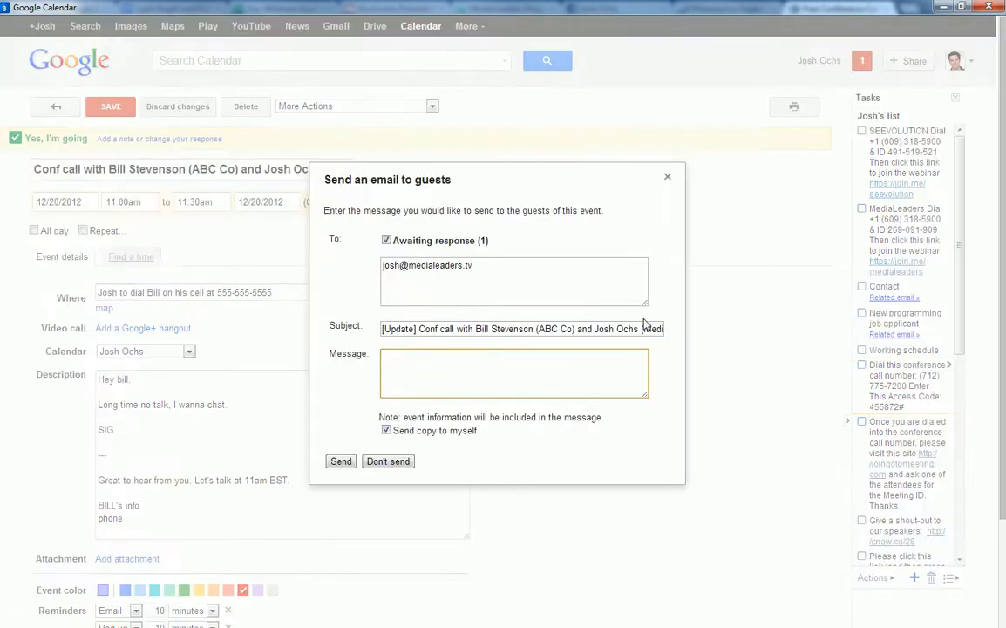
pyautogui.click(534, 268)
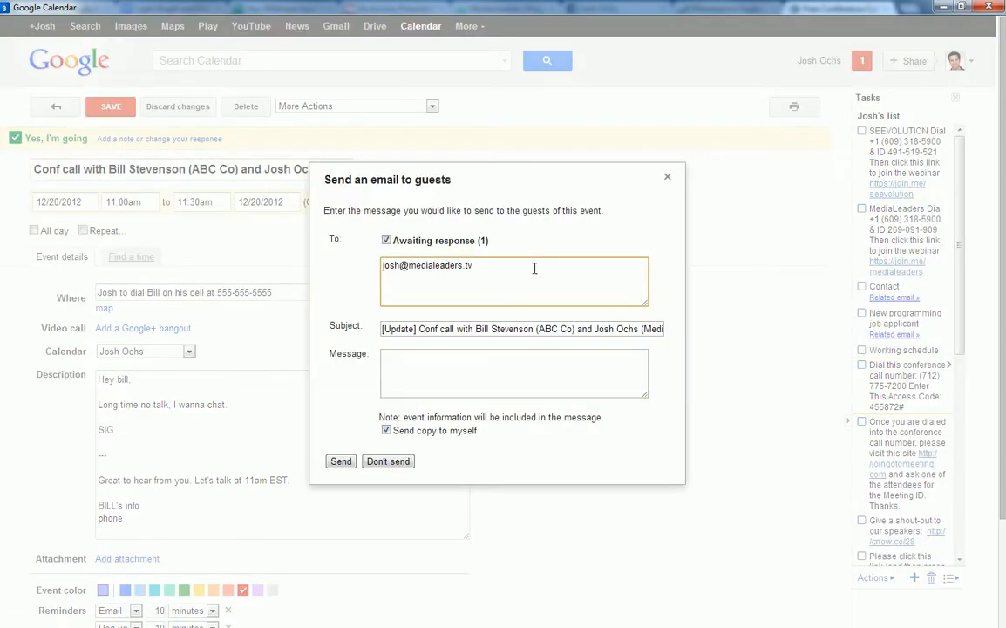
pyautogui.moveTo(532, 267); pyautogui.dragTo(361, 266)
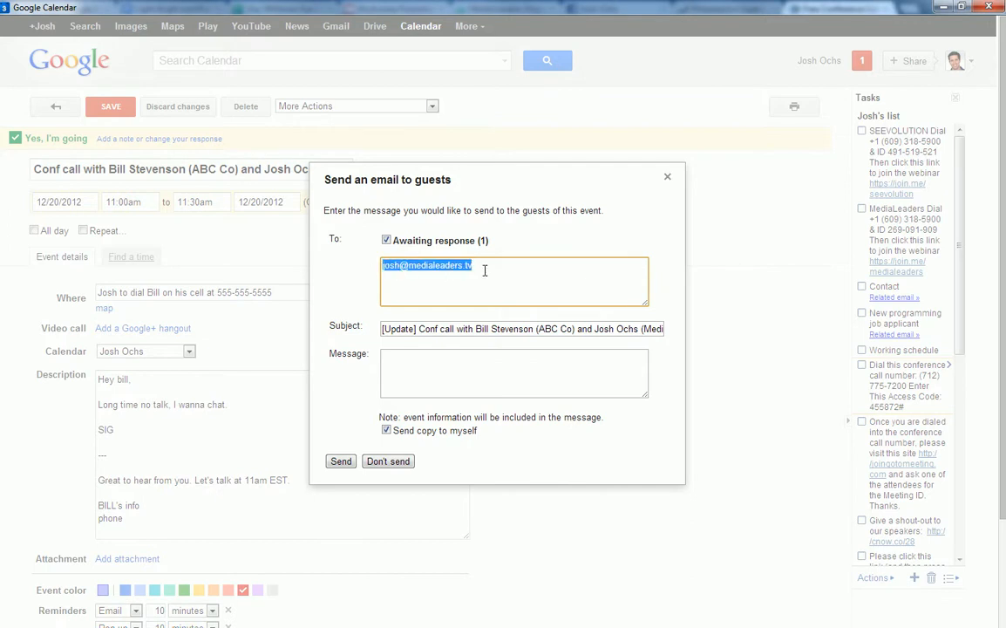
pyautogui.click(417, 361)
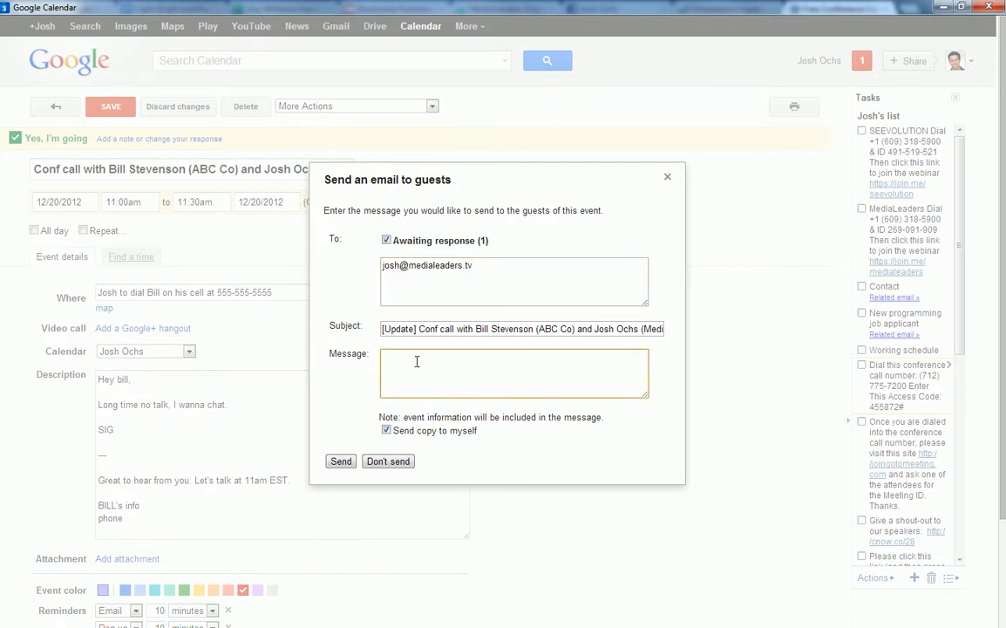
pyautogui.write('Hey there BiMy team and I')
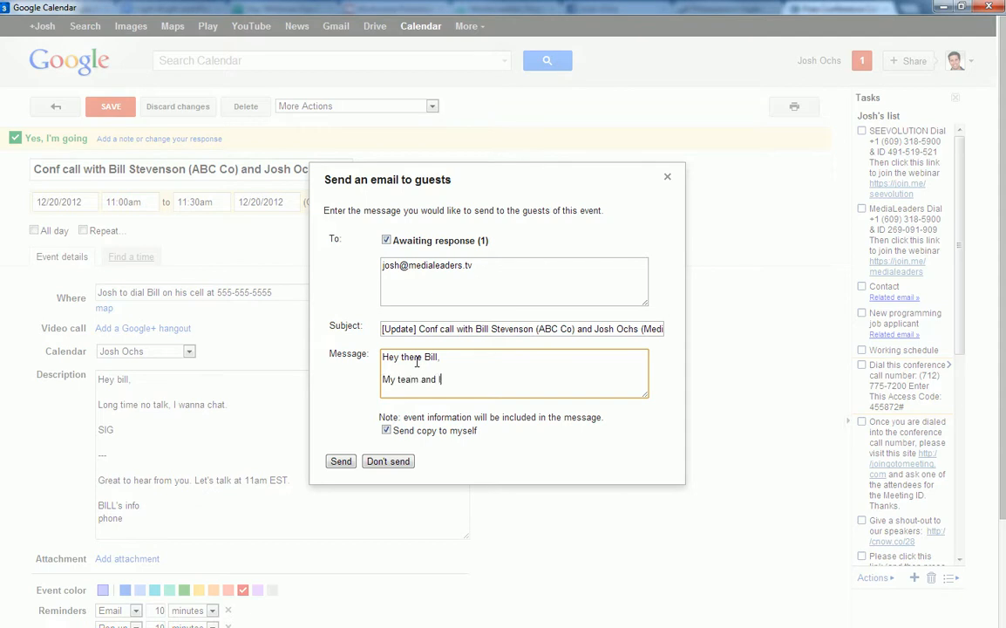
pyautogui.write(' are looking forward to talking with you ')
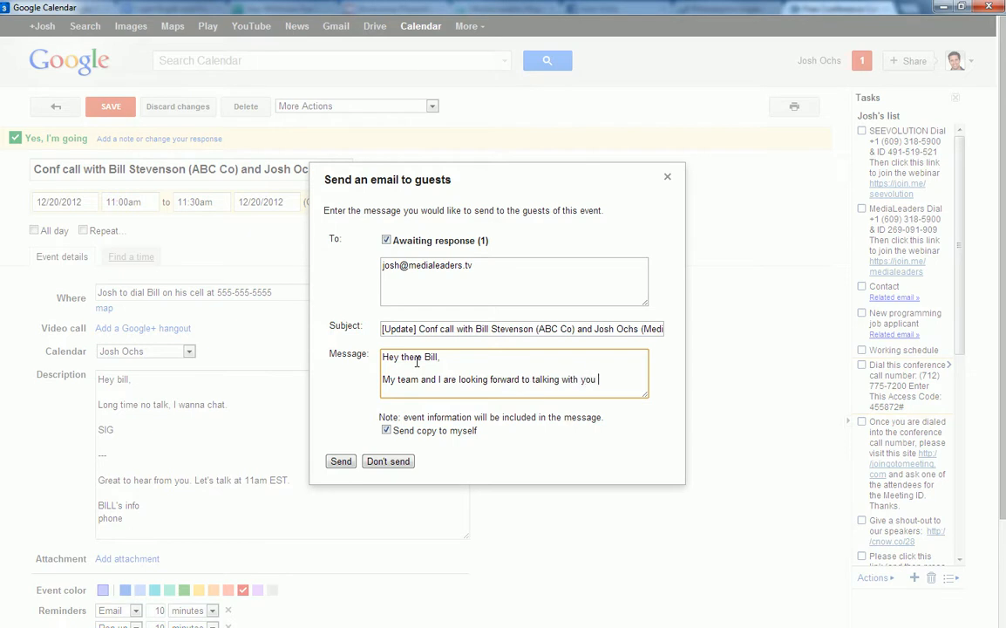
pyautogui.write('in a few min. ')
pyautogui.write('We will be on ')
pyautogui.write('the ')
pyautogui.write('conference ca')
pyautogui.write('ll line. Let')
pyautogui.write(' me know if you hav')
pyautogui.write('e any questions.')
pyautogui.press('Return')
pyautogui.press('Return')
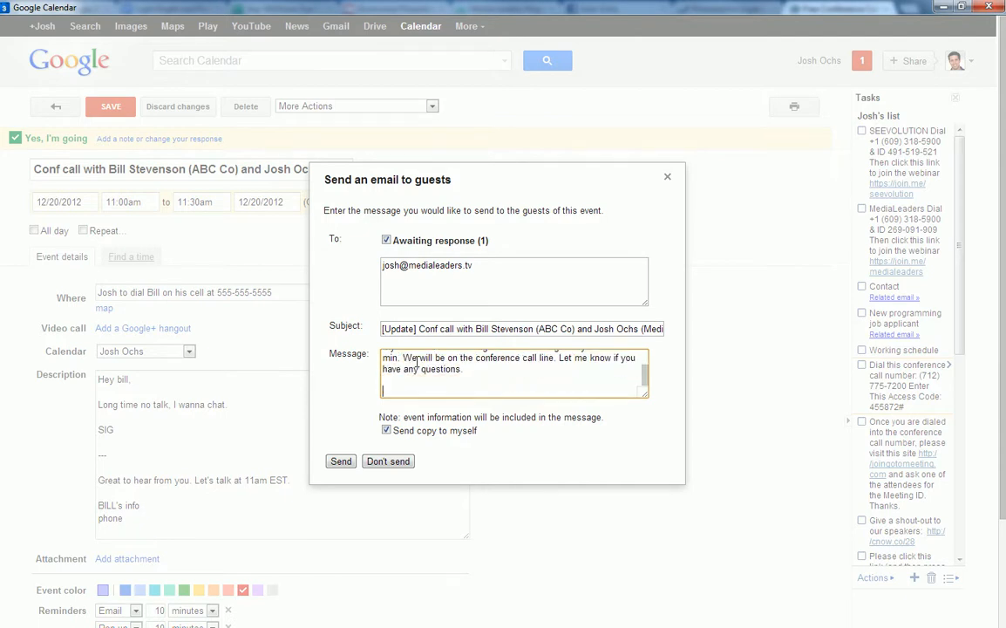
pyautogui.write('Josh')
pyautogui.click(442, 266)
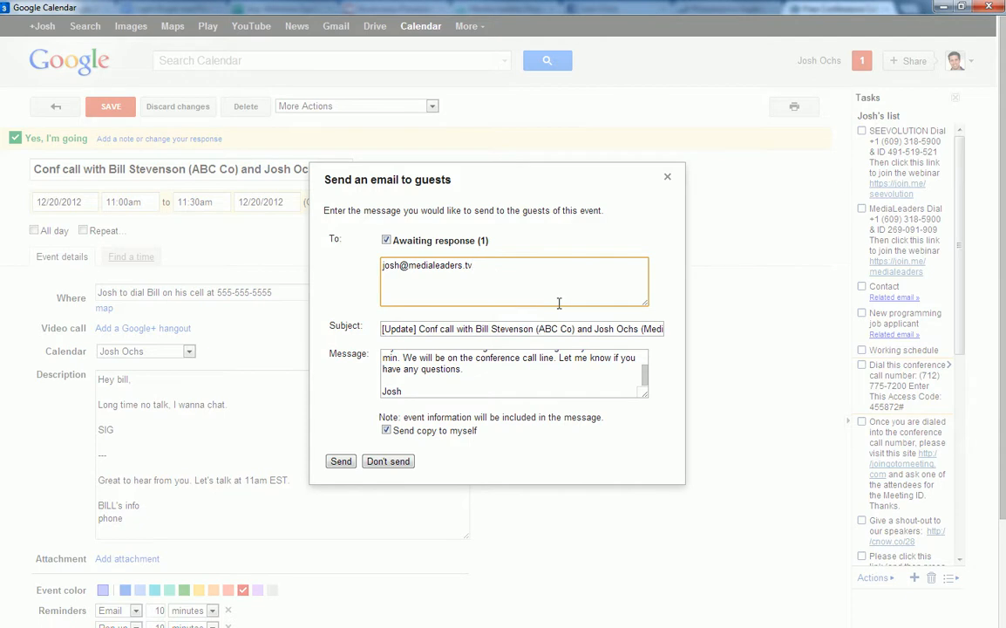
pyautogui.click(341, 462)
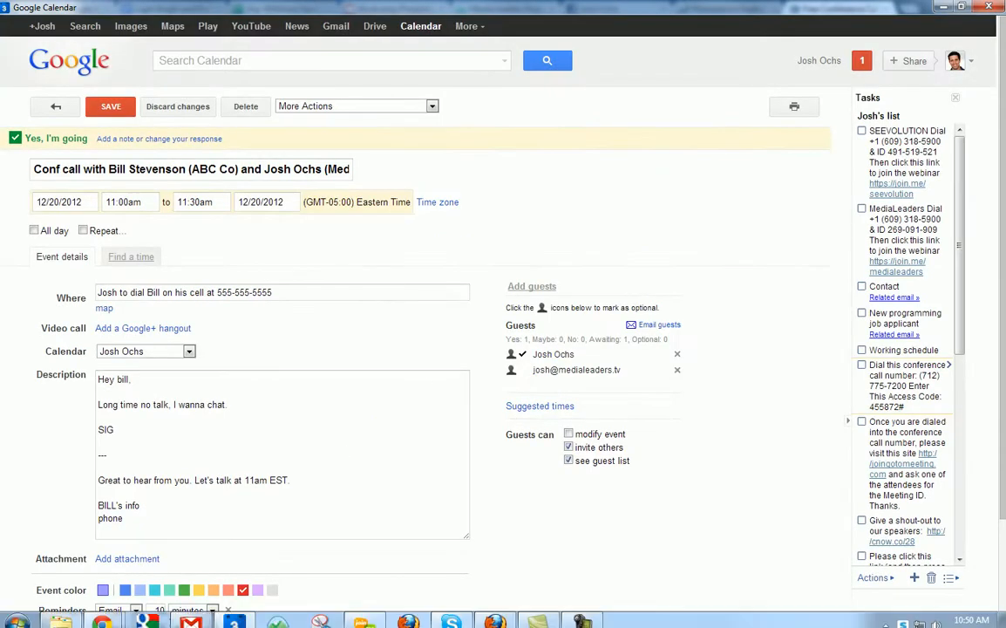
# Open the received [Update] Conf call email, highlight its message and dial-in Where line, then minimize Gmail.
pyautogui.click(190, 616)
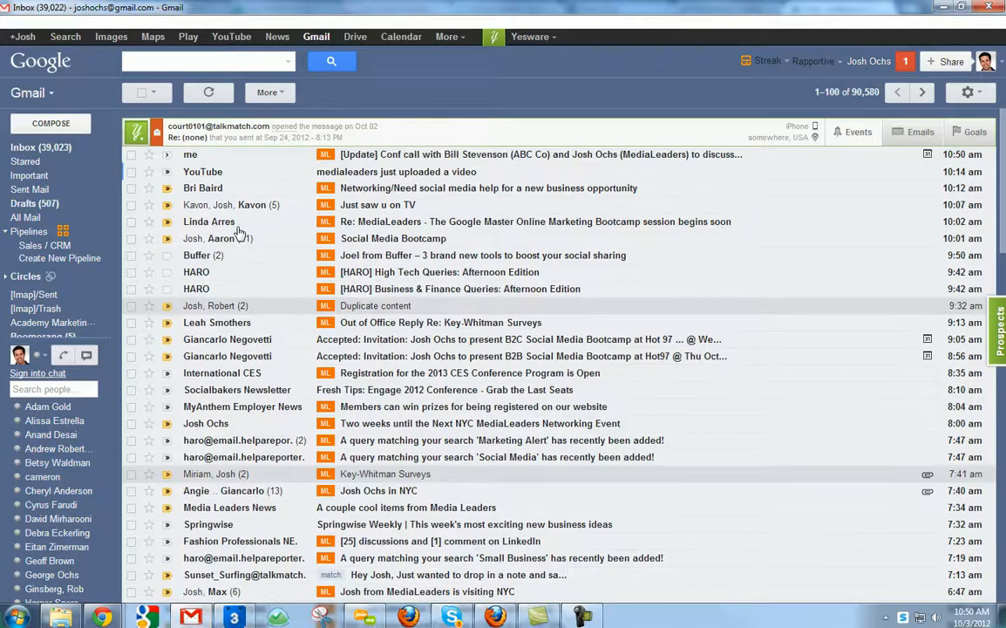
pyautogui.click(404, 155)
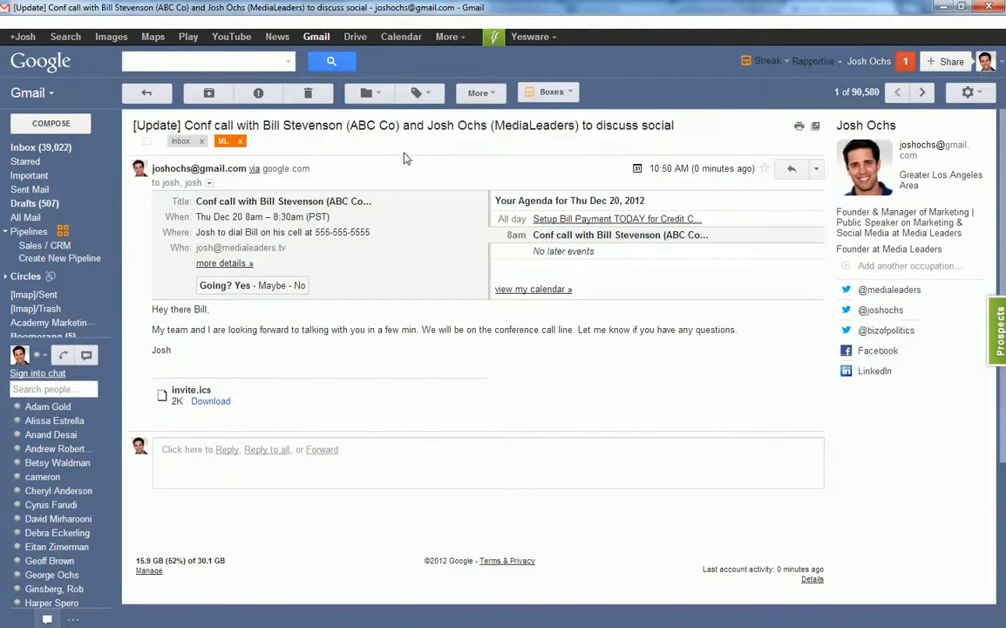
pyautogui.moveTo(151, 306); pyautogui.dragTo(203, 349)
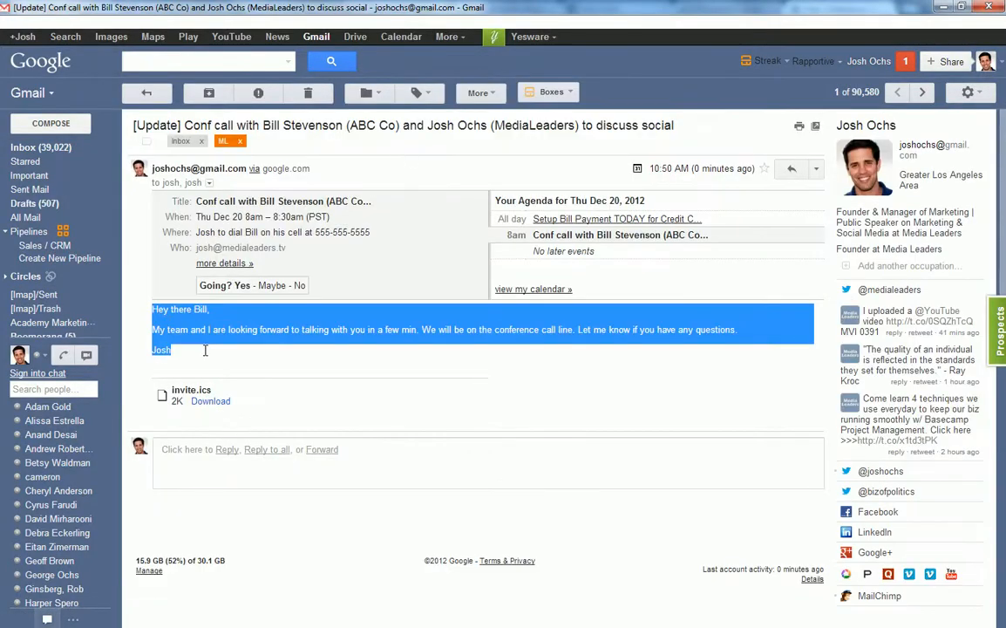
pyautogui.click(208, 345)
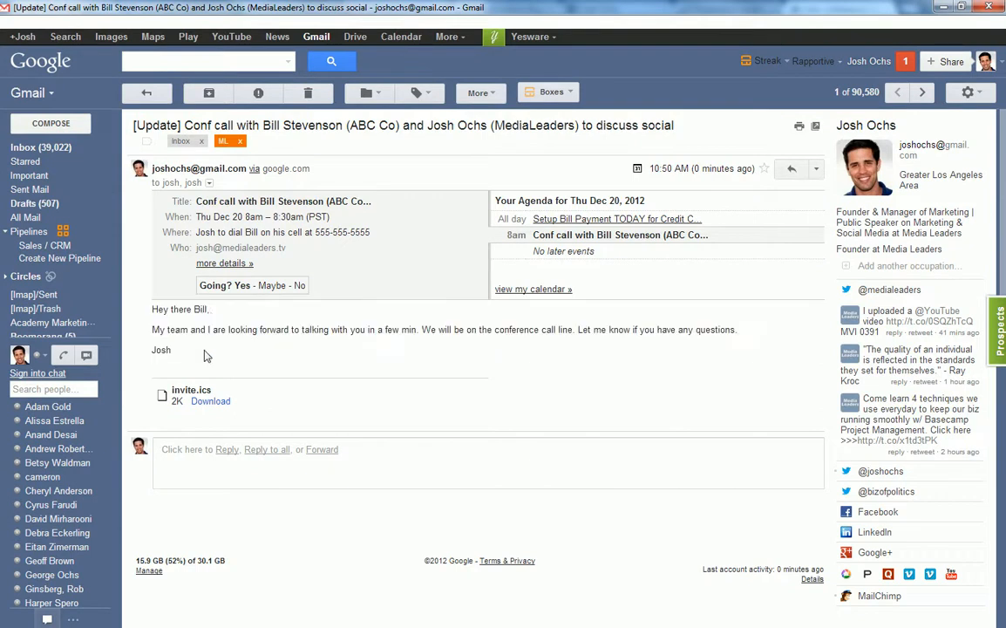
pyautogui.moveTo(197, 231); pyautogui.dragTo(381, 229)
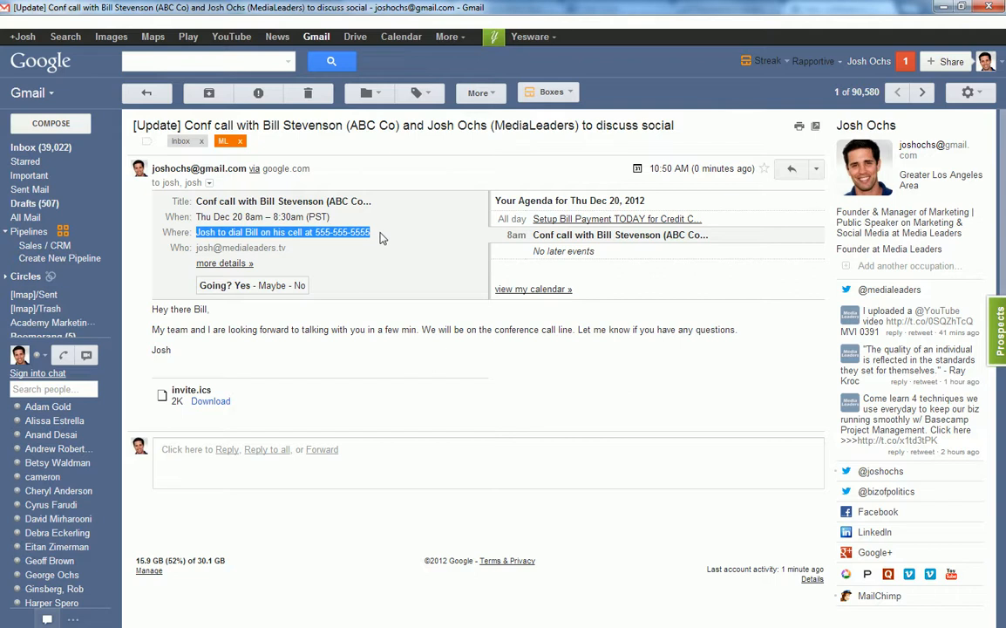
pyautogui.click(380, 237)
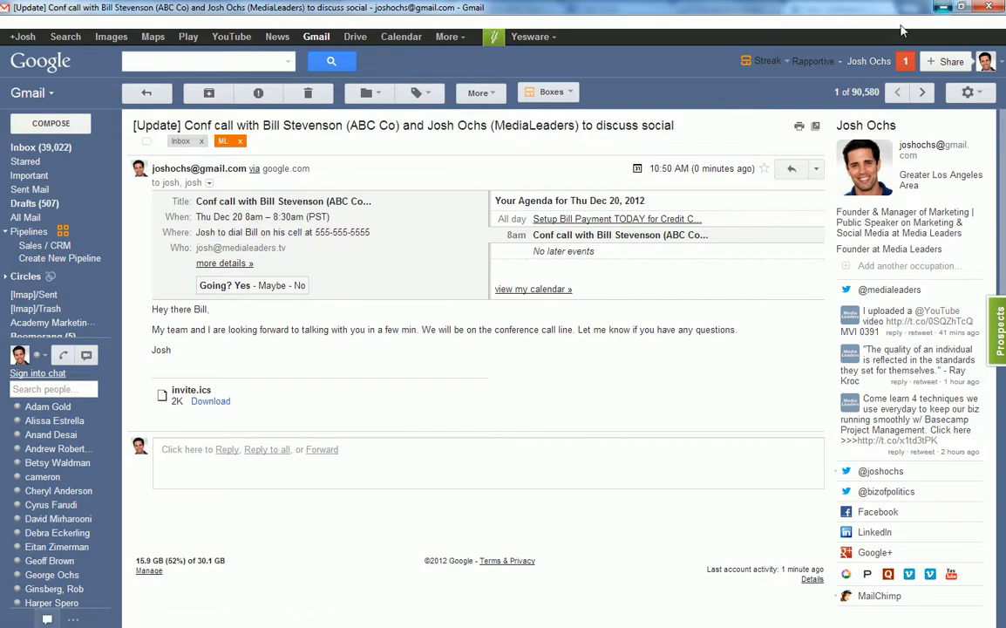
pyautogui.click(941, 9)
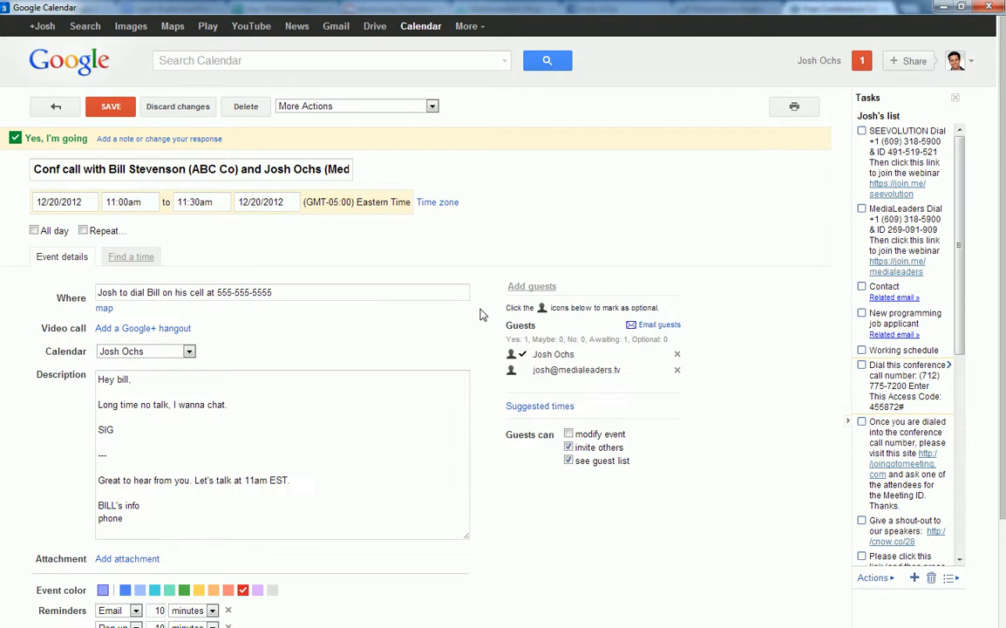
# Save the event, narrow the main view to Dec 19–21, and minimize the calendar window.
pyautogui.click(125, 105)
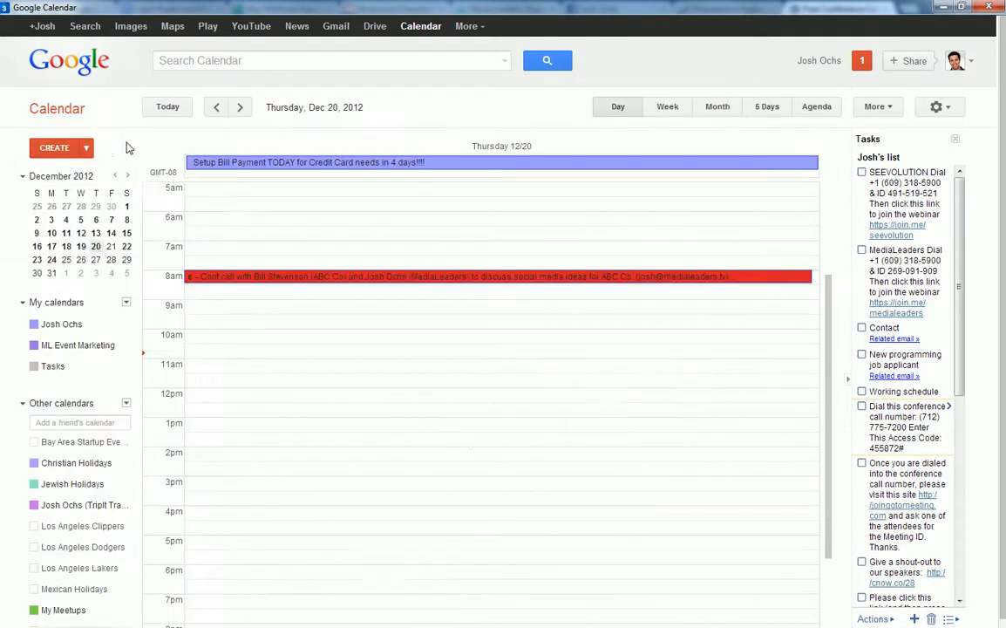
pyautogui.moveTo(66, 246); pyautogui.dragTo(127, 247)
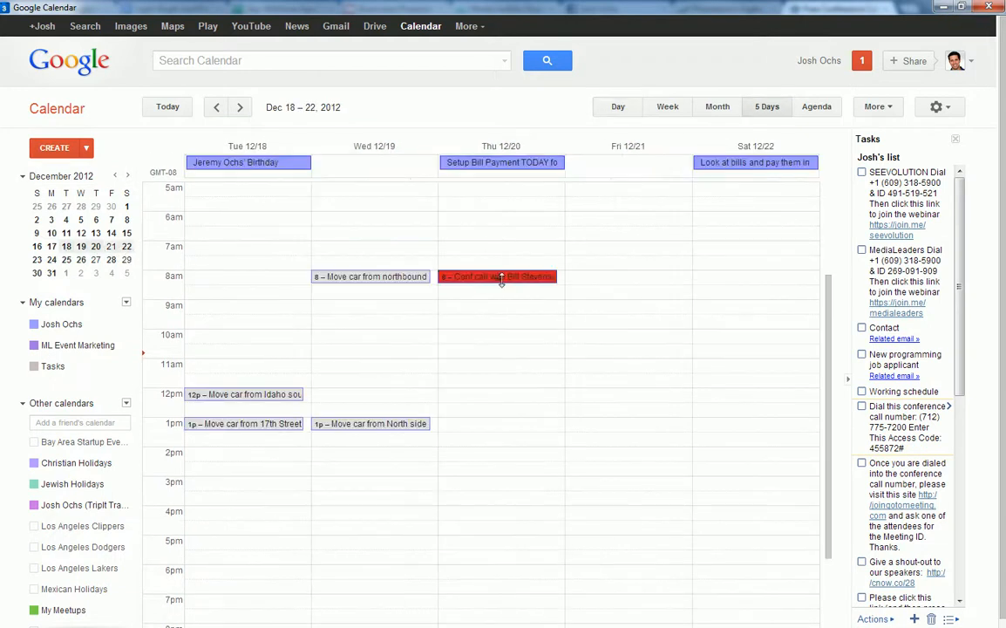
pyautogui.moveTo(116, 249); pyautogui.dragTo(81, 248)
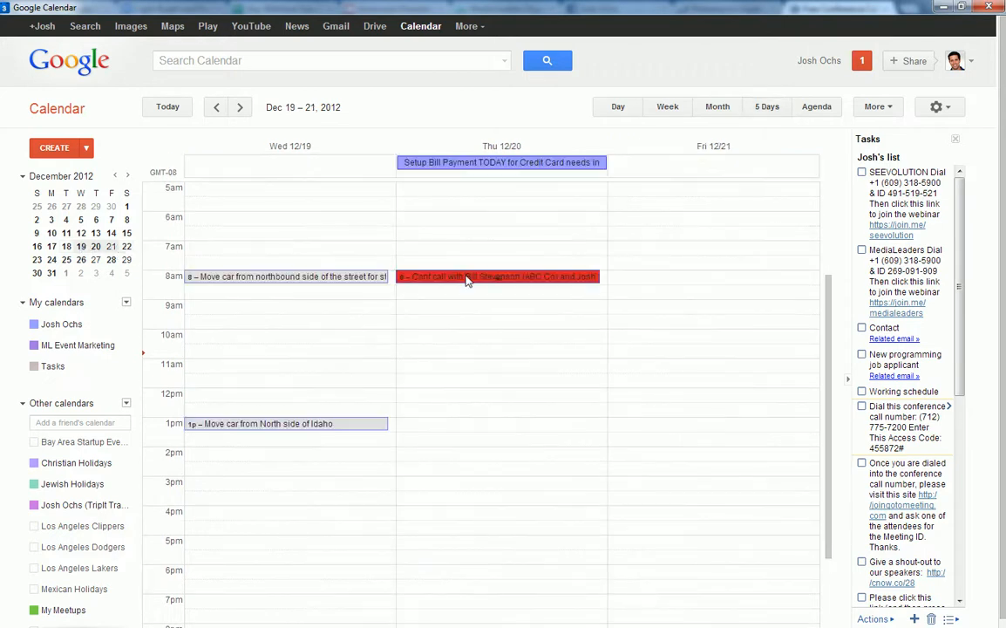
pyautogui.click(945, 7)
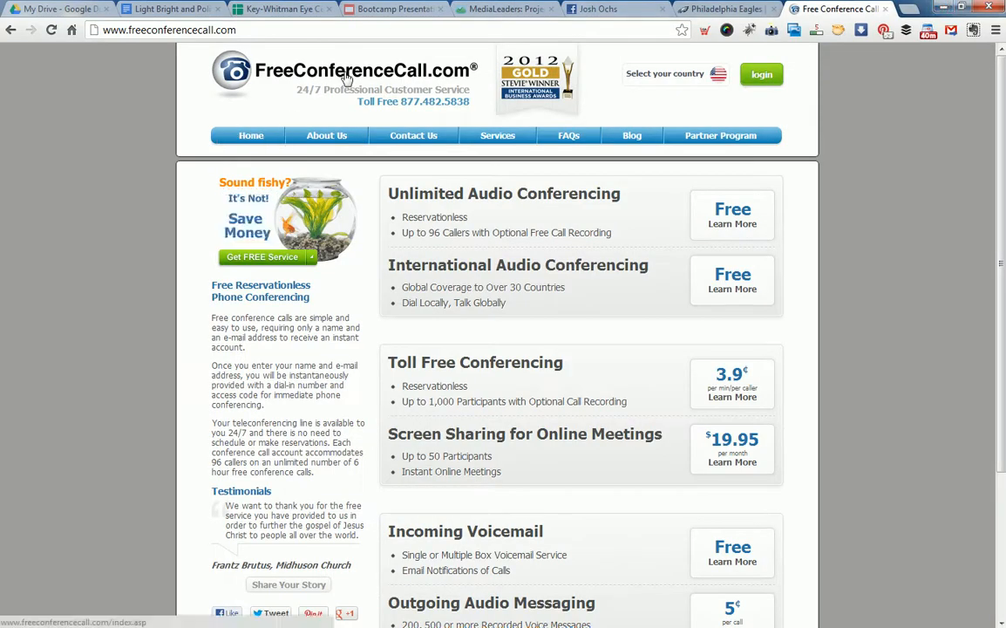
# In the Bootcamp Presentation deck, view slide 6 then return to slide 5, Google Calendar Bootcamp.
pyautogui.click(384, 7)
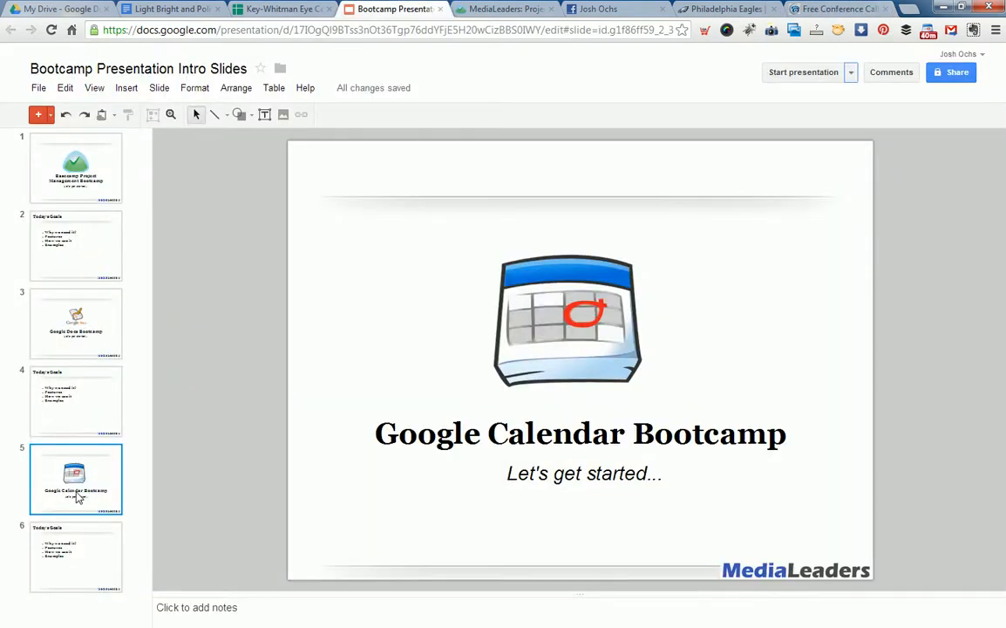
pyautogui.click(75, 552)
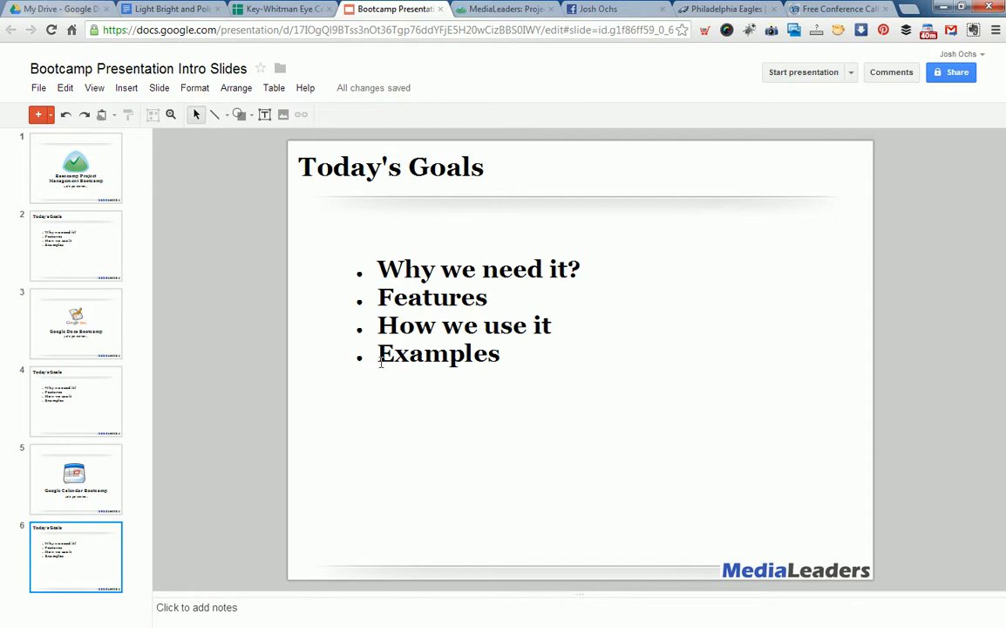
pyautogui.click(101, 447)
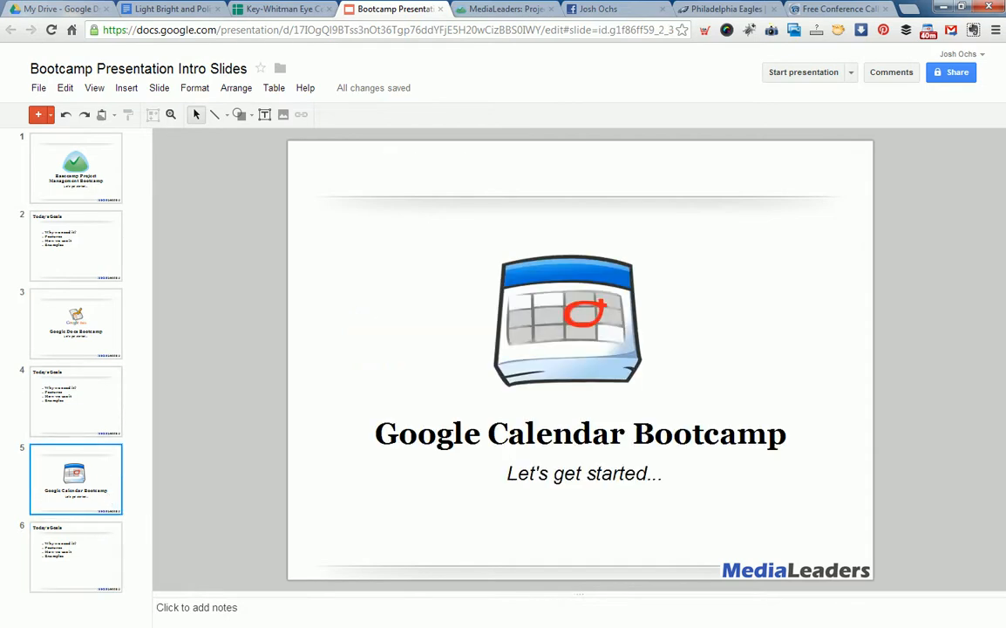